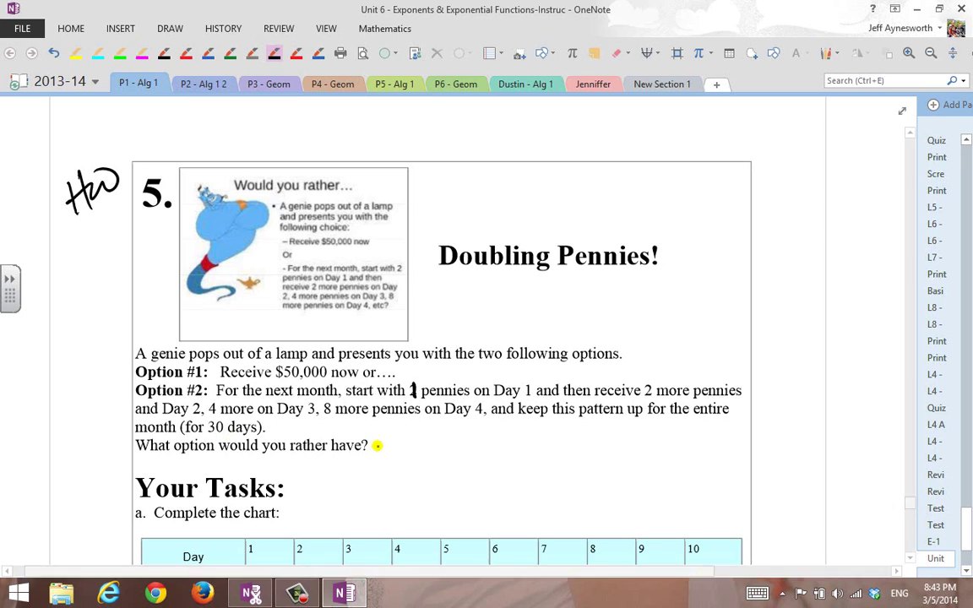
Ink a star beside the question 'What option would you rather have?'.
{"action": "mouse_move", "coordinate": [372, 448]}
{"action": "left_mouse_down"}
{"action": "mouse_move", "coordinate": [376, 441]}
{"action": "mouse_move", "coordinate": [382, 455]}
{"action": "left_mouse_up"}
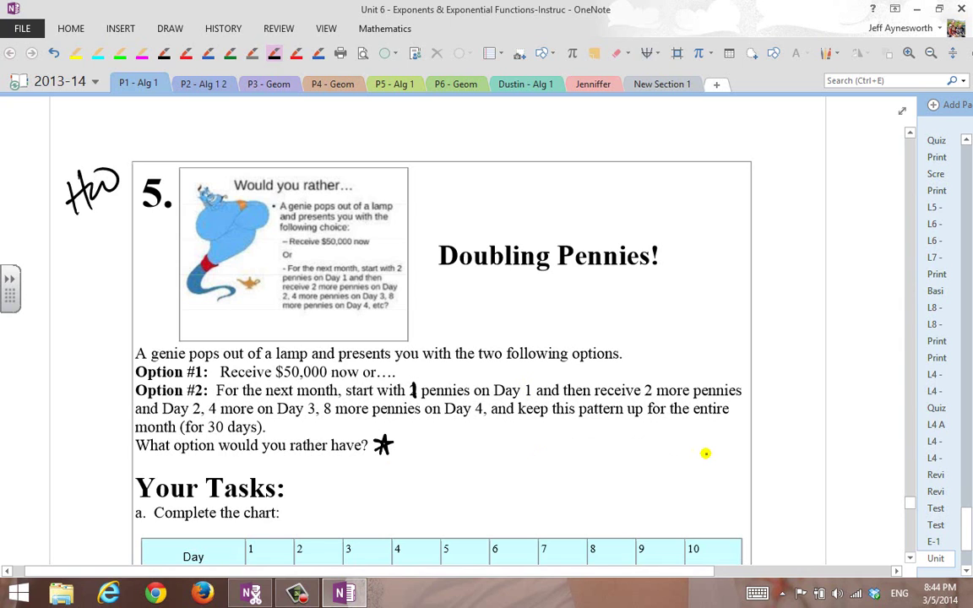
Ink 1 and 2 pennies with $.01 and .02 for Days 1–2, linked by an x2 arc.
{"action": "scroll", "coordinate": [819, 498], "scroll_direction": "down", "scroll_amount": 3}
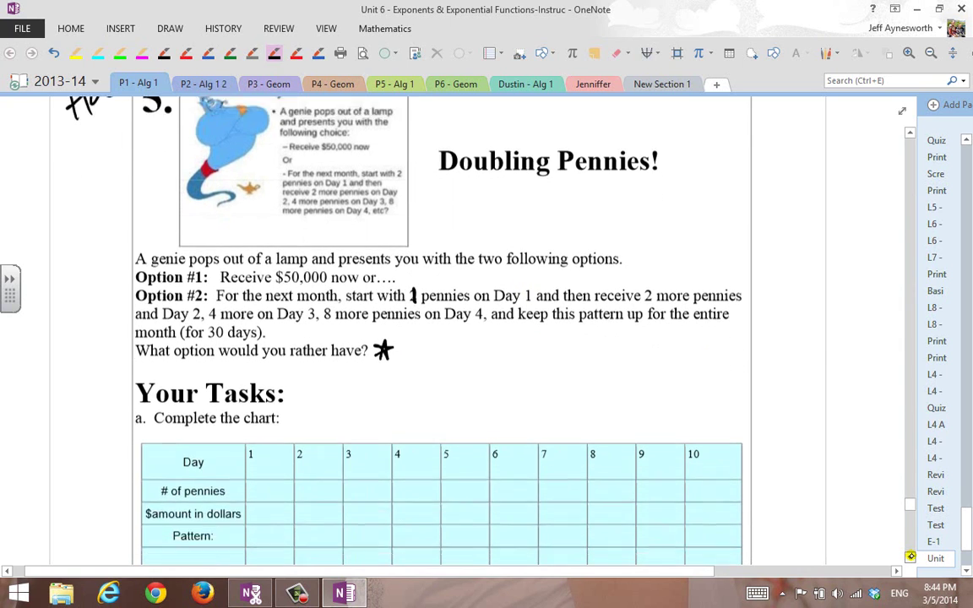
{"action": "scroll", "coordinate": [911, 557], "scroll_direction": "down", "scroll_amount": 8}
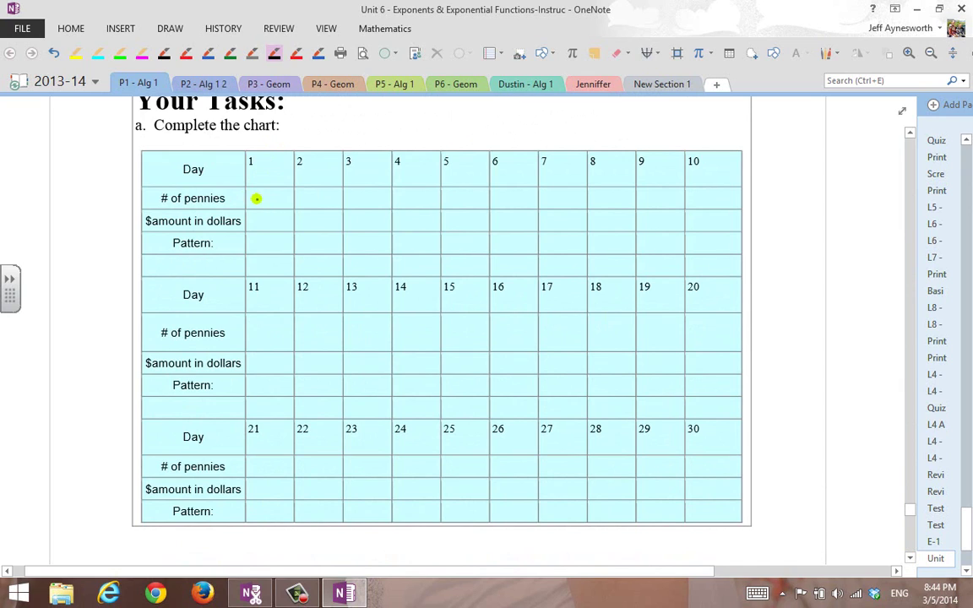
{"action": "left_click_drag", "start_coordinate": [261, 192], "coordinate": [259, 207]}
{"action": "mouse_move", "coordinate": [248, 212]}
{"action": "left_mouse_down"}
{"action": "mouse_move", "coordinate": [249, 228]}
{"action": "mouse_move", "coordinate": [271, 218]}
{"action": "mouse_move", "coordinate": [282, 228]}
{"action": "left_mouse_up"}
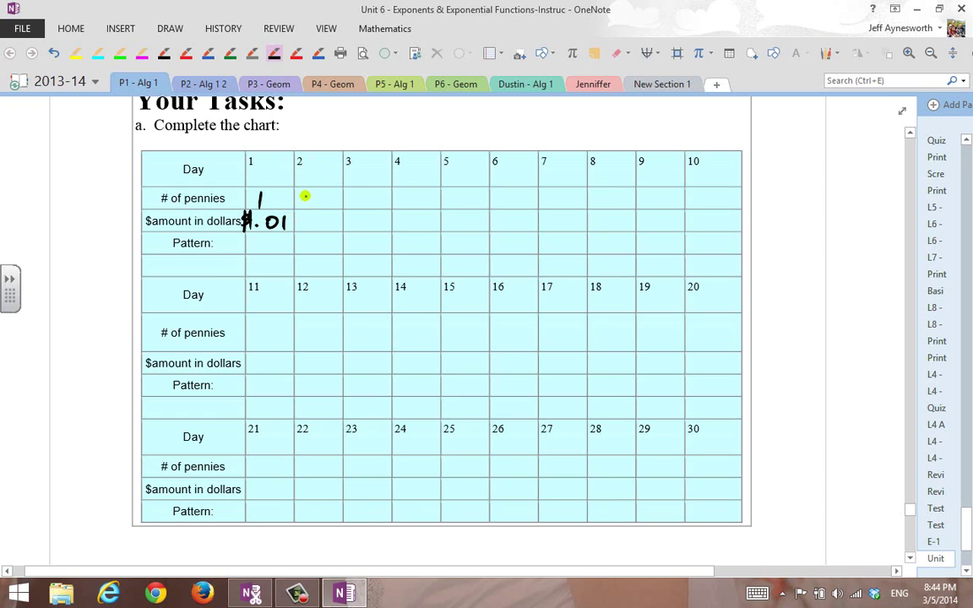
{"action": "mouse_move", "coordinate": [304, 193]}
{"action": "left_mouse_down"}
{"action": "mouse_move", "coordinate": [319, 205]}
{"action": "mouse_move", "coordinate": [293, 179]}
{"action": "left_mouse_up"}
{"action": "mouse_move", "coordinate": [293, 171]}
{"action": "left_mouse_down"}
{"action": "mouse_move", "coordinate": [285, 179]}
{"action": "mouse_move", "coordinate": [302, 175]}
{"action": "left_mouse_up"}
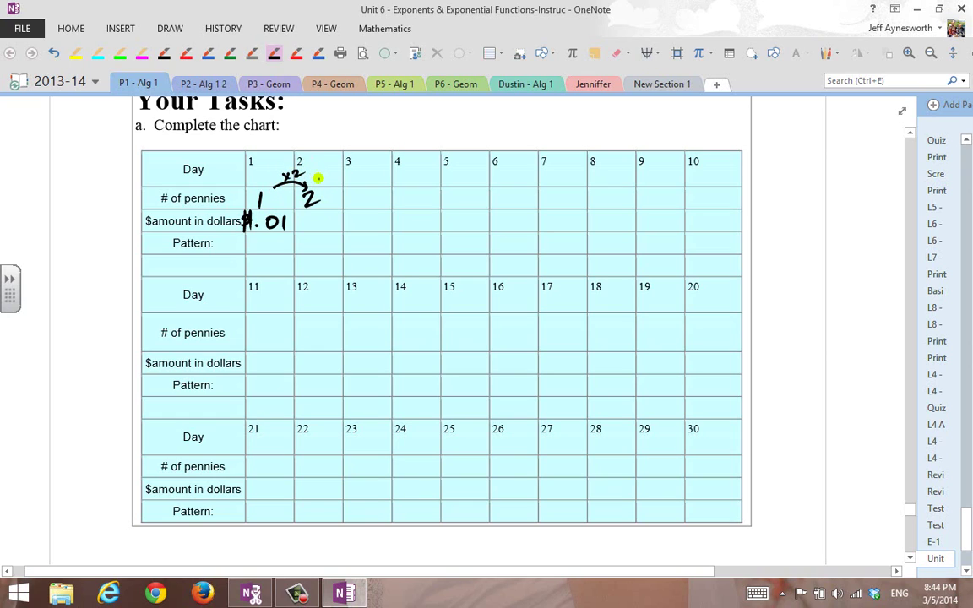
{"action": "left_click", "coordinate": [309, 225]}
{"action": "left_click_drag", "start_coordinate": [319, 218], "coordinate": [318, 218]}
{"action": "left_click_drag", "start_coordinate": [326, 218], "coordinate": [334, 226]}
Ink 4 and 8 pennies for Days 3–4 with x2 arcs, plus dollars .04, .08 and .16.
{"action": "left_click_drag", "start_coordinate": [361, 186], "coordinate": [367, 200]}
{"action": "left_click_drag", "start_coordinate": [365, 187], "coordinate": [364, 210]}
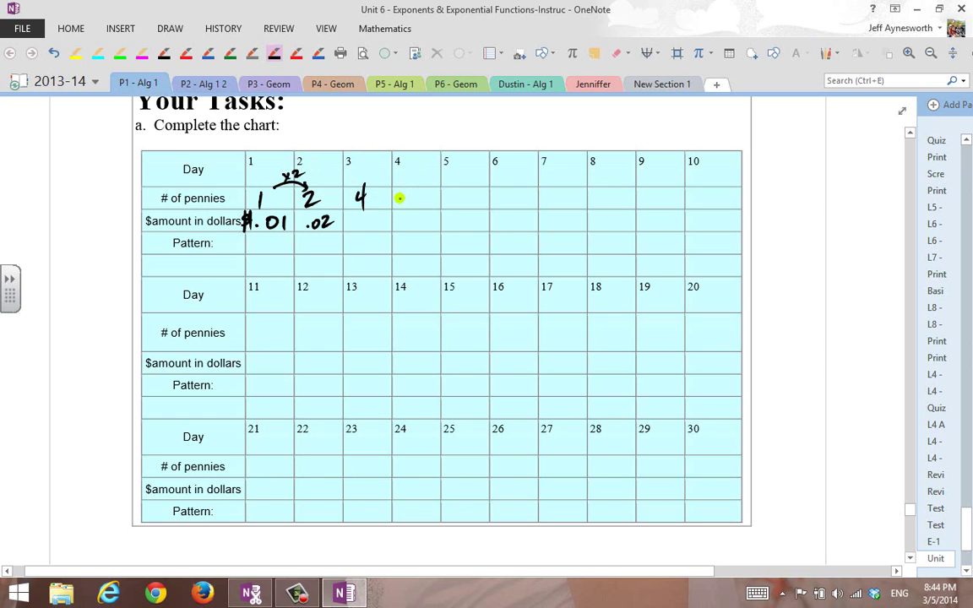
{"action": "mouse_move", "coordinate": [414, 184]}
{"action": "left_mouse_down"}
{"action": "mouse_move", "coordinate": [388, 178]}
{"action": "mouse_move", "coordinate": [397, 177]}
{"action": "left_mouse_up"}
{"action": "mouse_move", "coordinate": [320, 190]}
{"action": "left_mouse_down"}
{"action": "mouse_move", "coordinate": [353, 178]}
{"action": "mouse_move", "coordinate": [341, 179]}
{"action": "left_mouse_up"}
{"action": "left_click_drag", "start_coordinate": [342, 172], "coordinate": [349, 177]}
{"action": "mouse_move", "coordinate": [423, 189]}
{"action": "left_mouse_down"}
{"action": "mouse_move", "coordinate": [462, 179]}
{"action": "mouse_move", "coordinate": [442, 180]}
{"action": "mouse_move", "coordinate": [455, 206]}
{"action": "mouse_move", "coordinate": [471, 199]}
{"action": "mouse_move", "coordinate": [449, 228]}
{"action": "mouse_move", "coordinate": [469, 226]}
{"action": "mouse_move", "coordinate": [437, 230]}
{"action": "mouse_move", "coordinate": [414, 217]}
{"action": "mouse_move", "coordinate": [424, 217]}
{"action": "left_mouse_up"}
{"action": "left_click", "coordinate": [441, 225]}
{"action": "left_click", "coordinate": [407, 226]}
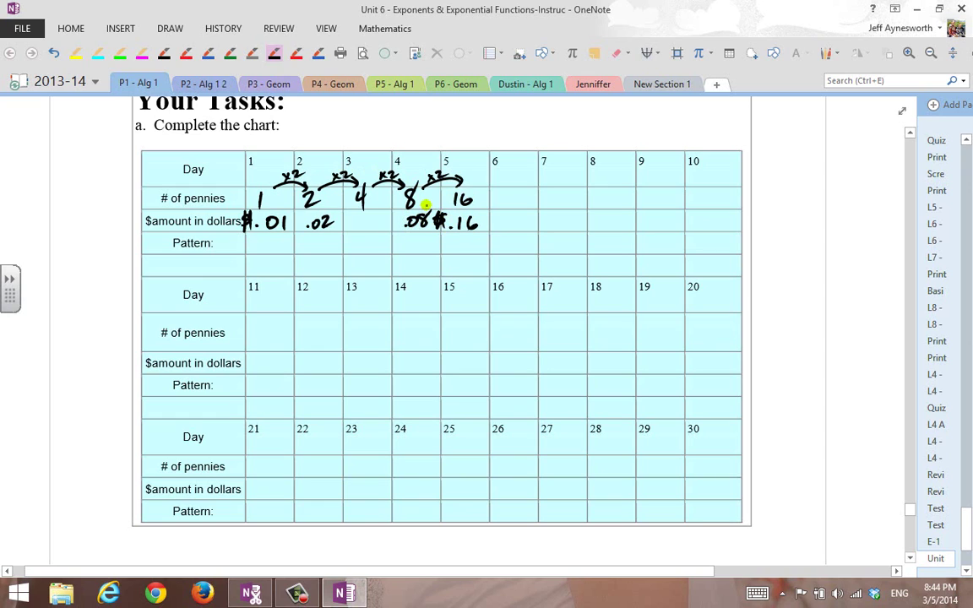
{"action": "left_click", "coordinate": [358, 225]}
{"action": "left_click_drag", "start_coordinate": [367, 217], "coordinate": [376, 226]}
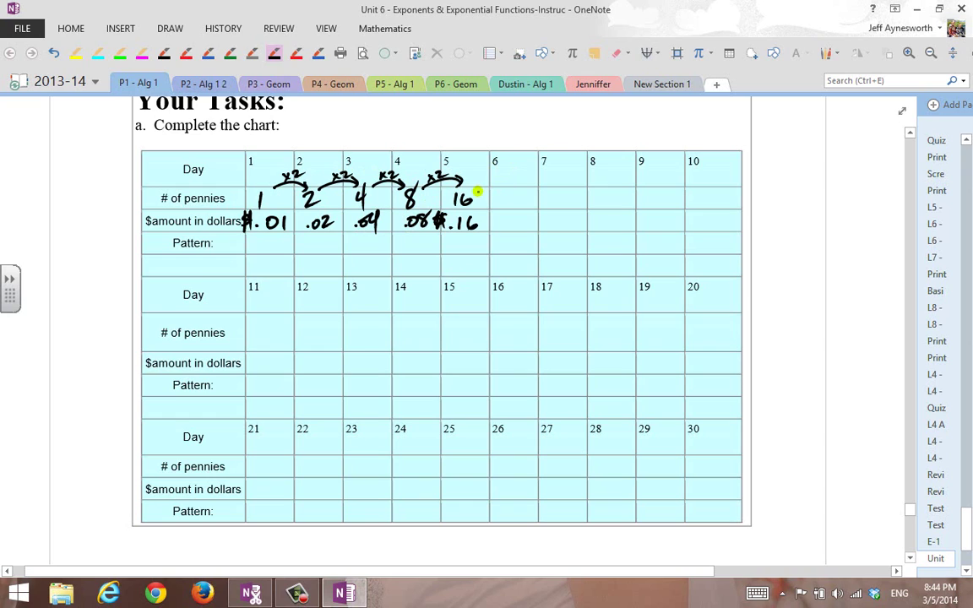
Ink 32, 64 and 128 pennies with .32 and .64 for Days 6–8, then launch TI-SmartView.
{"action": "mouse_move", "coordinate": [477, 192]}
{"action": "left_mouse_down"}
{"action": "mouse_move", "coordinate": [502, 183]}
{"action": "mouse_move", "coordinate": [509, 207]}
{"action": "mouse_move", "coordinate": [532, 201]}
{"action": "mouse_move", "coordinate": [511, 224]}
{"action": "mouse_move", "coordinate": [531, 225]}
{"action": "left_mouse_up"}
{"action": "left_click", "coordinate": [504, 225]}
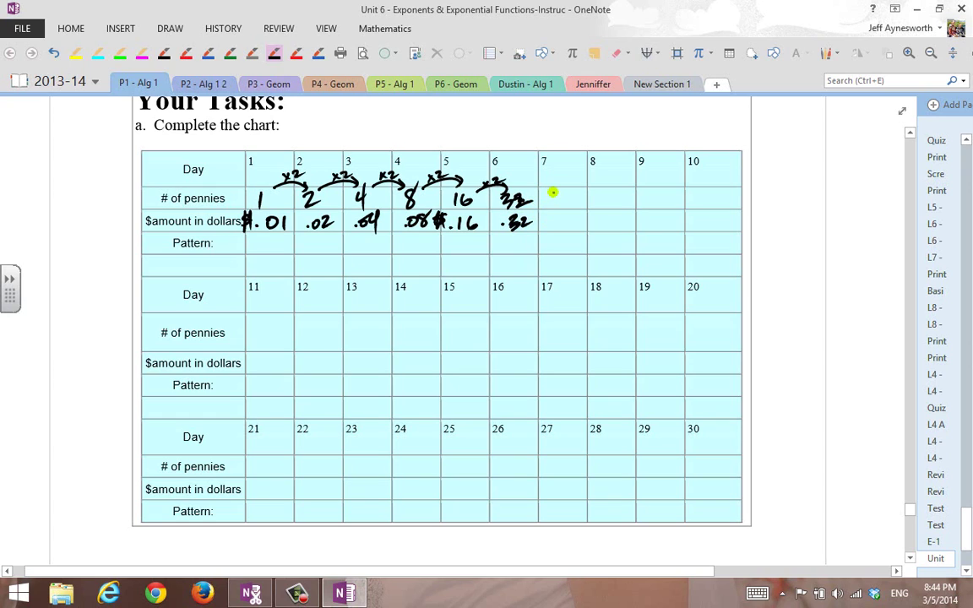
{"action": "mouse_move", "coordinate": [558, 189]}
{"action": "left_mouse_down"}
{"action": "mouse_move", "coordinate": [553, 203]}
{"action": "mouse_move", "coordinate": [575, 199]}
{"action": "left_mouse_up"}
{"action": "mouse_move", "coordinate": [573, 187]}
{"action": "left_mouse_down"}
{"action": "mouse_move", "coordinate": [561, 224]}
{"action": "mouse_move", "coordinate": [581, 220]}
{"action": "left_mouse_up"}
{"action": "left_click", "coordinate": [550, 224]}
{"action": "left_click_drag", "start_coordinate": [577, 212], "coordinate": [577, 226]}
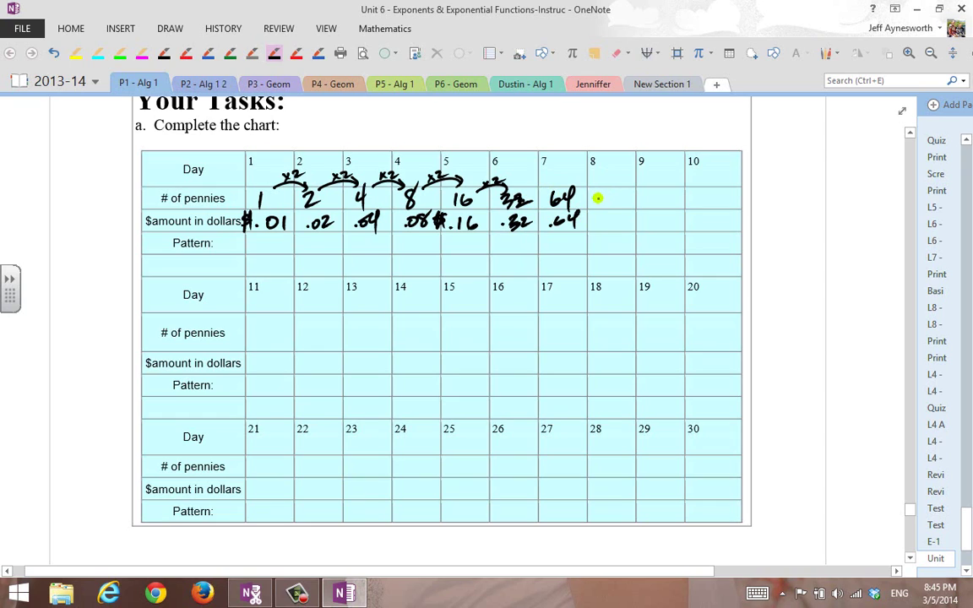
{"action": "mouse_move", "coordinate": [598, 193]}
{"action": "left_mouse_down"}
{"action": "mouse_move", "coordinate": [597, 206]}
{"action": "mouse_move", "coordinate": [613, 205]}
{"action": "mouse_move", "coordinate": [626, 184]}
{"action": "left_mouse_up"}
{"action": "left_click", "coordinate": [918, 11]}
{"action": "double_click", "coordinate": [28, 435]}
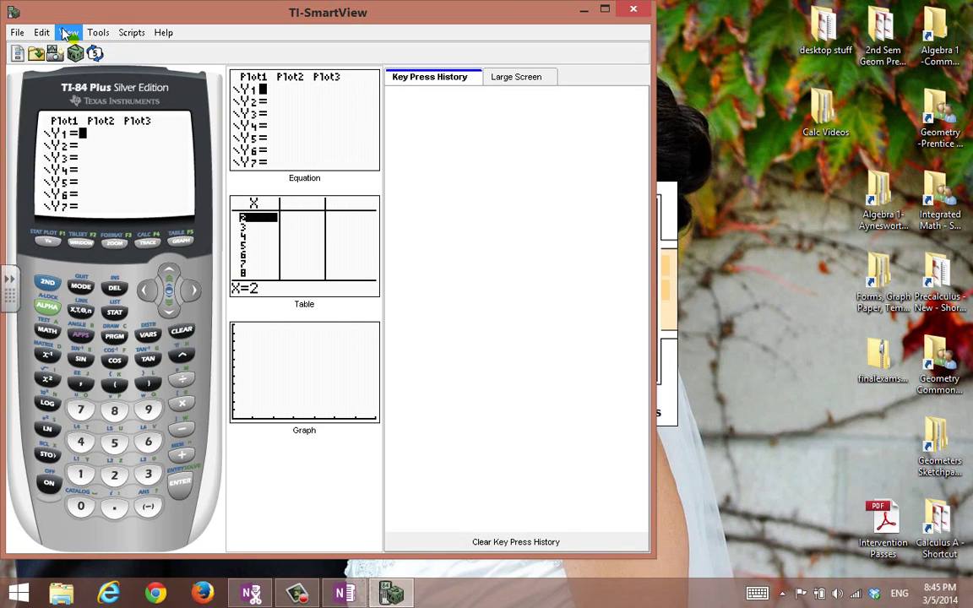
Hide the Key Press History and Multi-View panels and return to the calculator home screen.
{"action": "left_click", "coordinate": [70, 32]}
{"action": "left_click", "coordinate": [91, 47]}
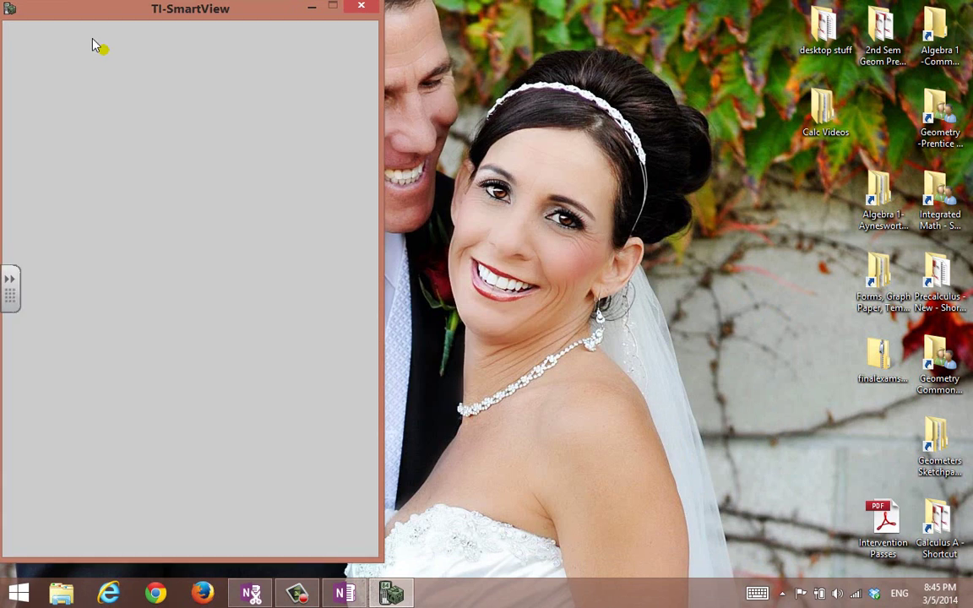
{"action": "left_click", "coordinate": [64, 28]}
{"action": "left_click", "coordinate": [93, 63]}
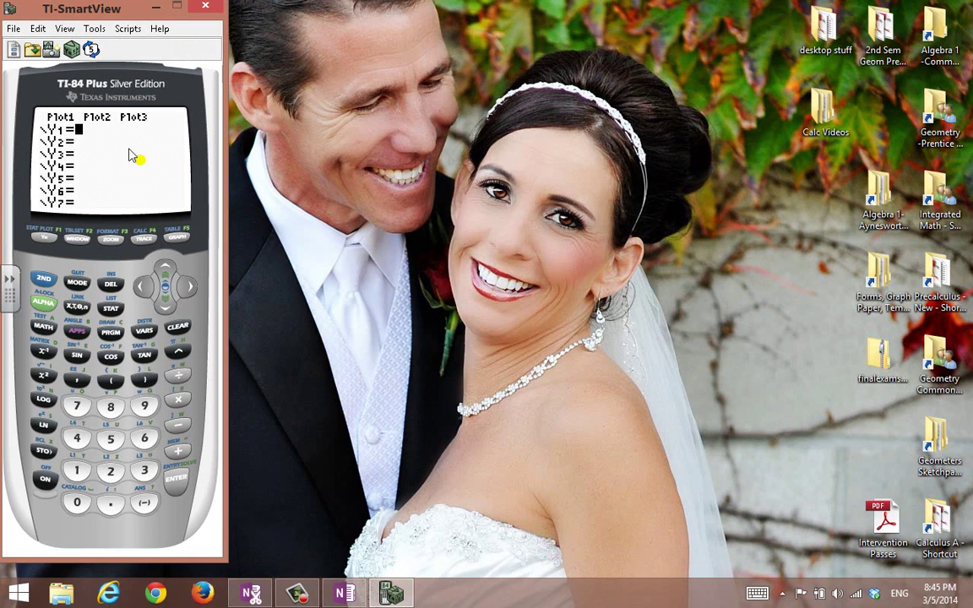
{"action": "key", "text": "Escape"}
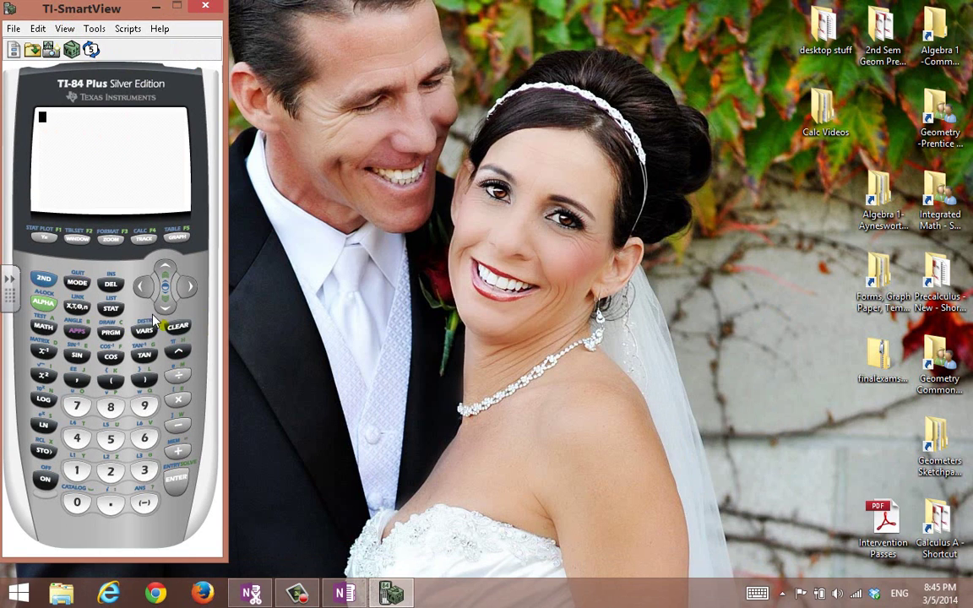
Move the calculator window to the right, minimize it, and return to OneNote.
{"action": "left_click_drag", "start_coordinate": [126, 6], "coordinate": [863, 23]}
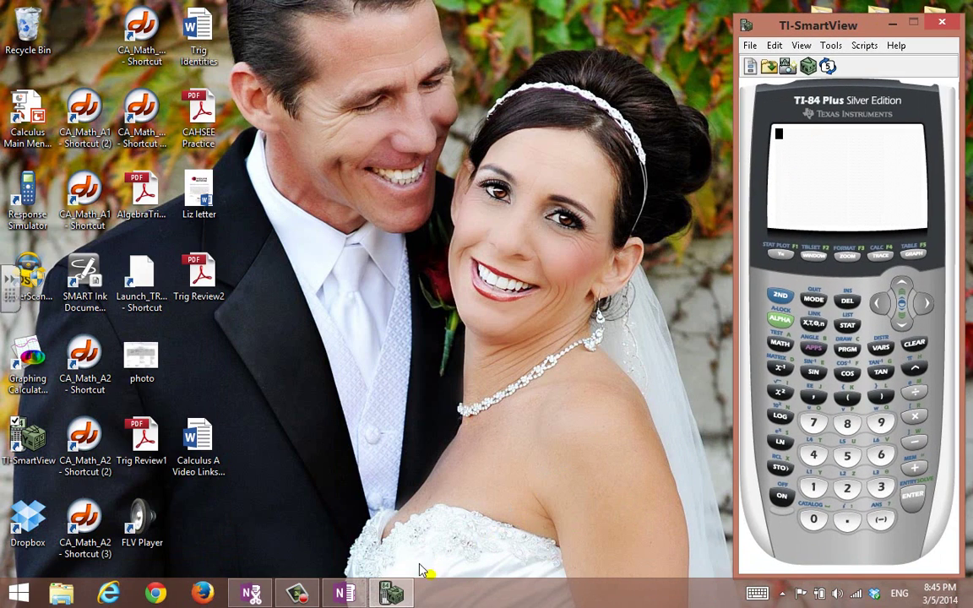
{"action": "left_click", "coordinate": [391, 593]}
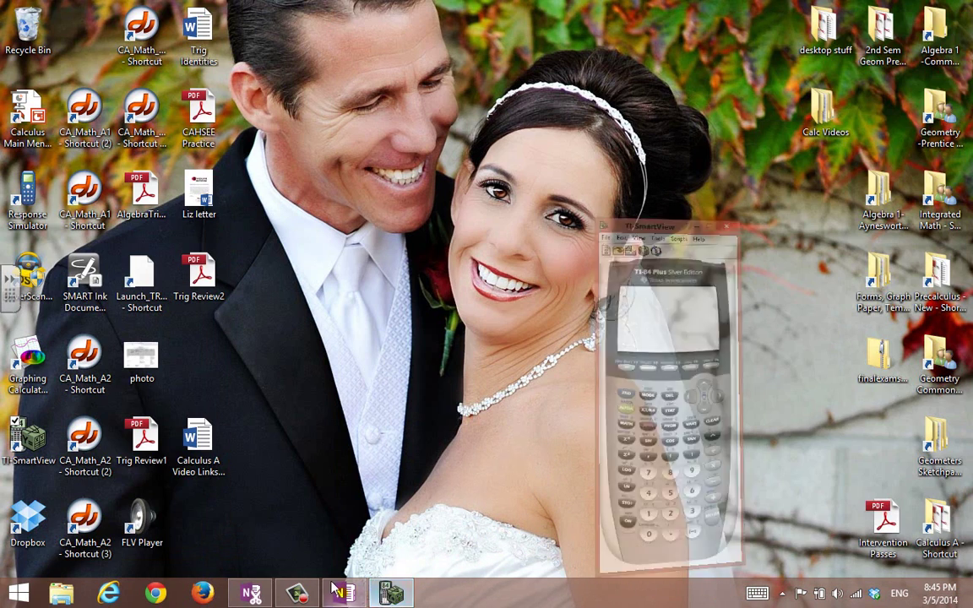
{"action": "key", "text": "alt+Tab"}
{"action": "key", "text": "alt+Tab"}
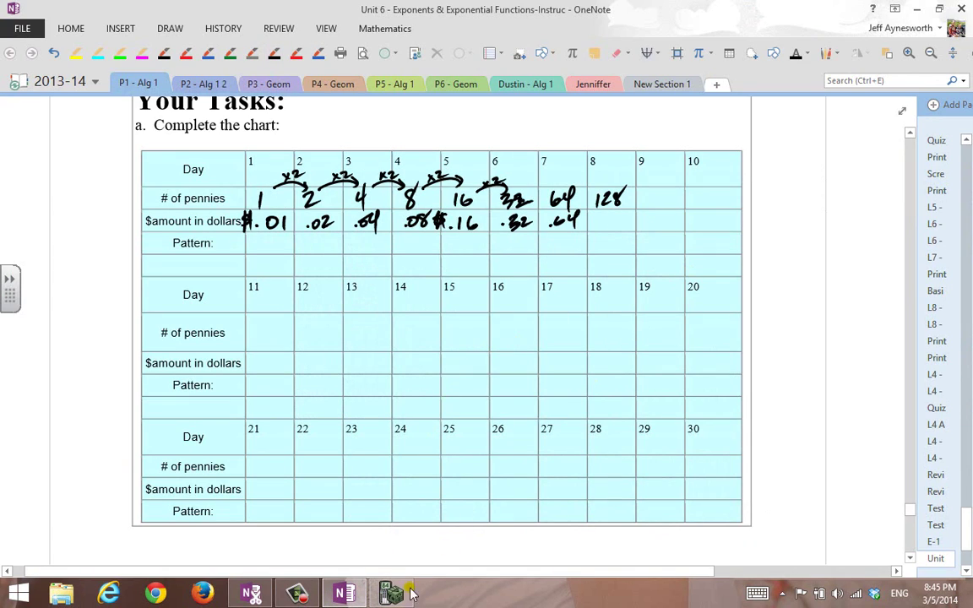
{"action": "key", "text": "alt+Tab"}
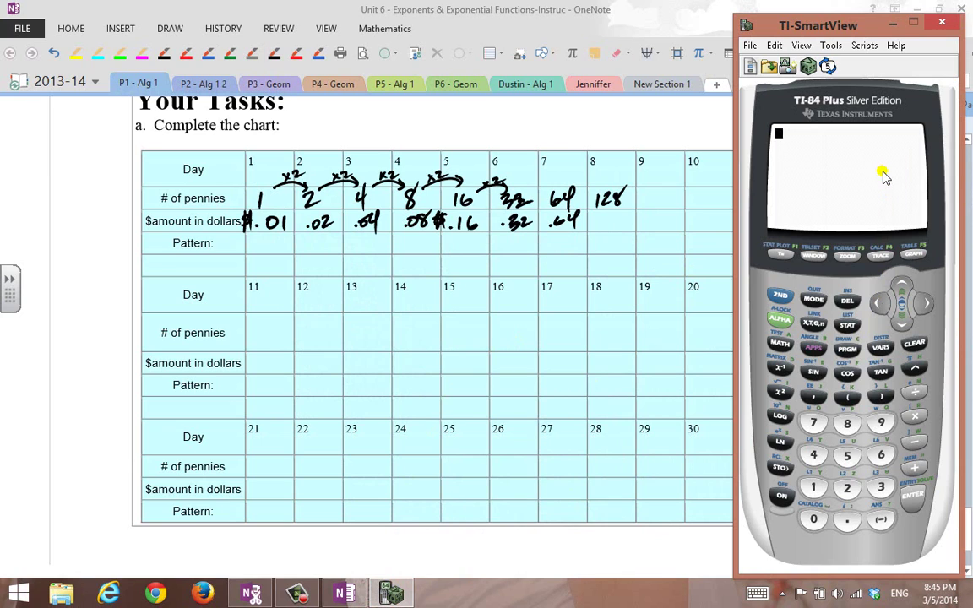
{"action": "key", "text": "alt+Tab"}
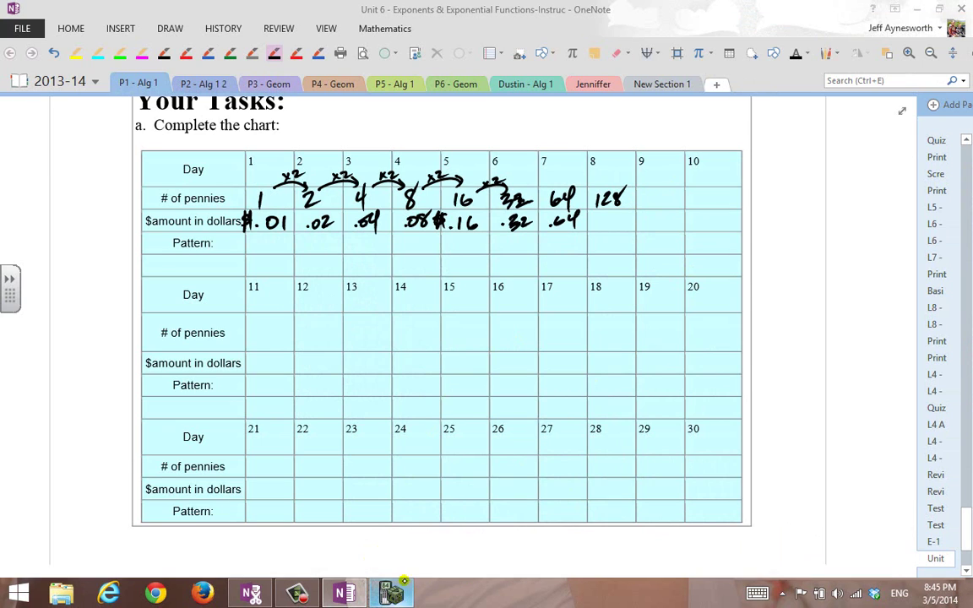
On the calculator, compute 1×2 and double the answer twice to reach 8.
{"action": "left_click", "coordinate": [391, 592]}
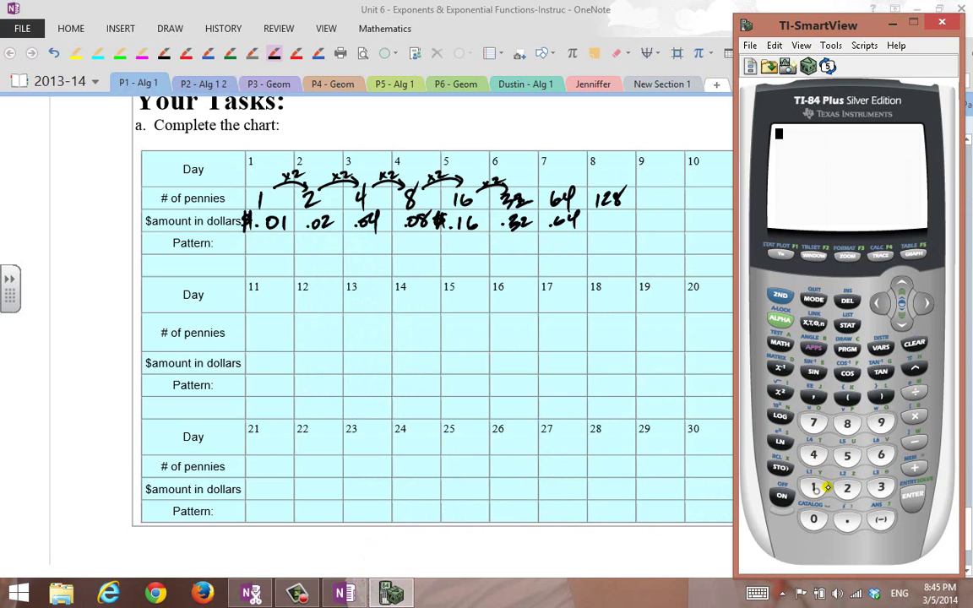
{"action": "left_click", "coordinate": [813, 488]}
{"action": "left_click", "coordinate": [915, 416]}
{"action": "left_click", "coordinate": [847, 489]}
{"action": "left_click", "coordinate": [898, 493]}
{"action": "left_click", "coordinate": [915, 416]}
{"action": "left_click", "coordinate": [847, 489]}
{"action": "left_click", "coordinate": [912, 493]}
{"action": "left_click", "coordinate": [914, 417]}
{"action": "left_click", "coordinate": [847, 488]}
{"action": "left_click", "coordinate": [913, 494]}
Keep doubling through 16, 32, 64 and 128 to 256, then return to the chart.
{"action": "left_click", "coordinate": [915, 416]}
{"action": "left_click", "coordinate": [847, 488]}
{"action": "left_click", "coordinate": [912, 493]}
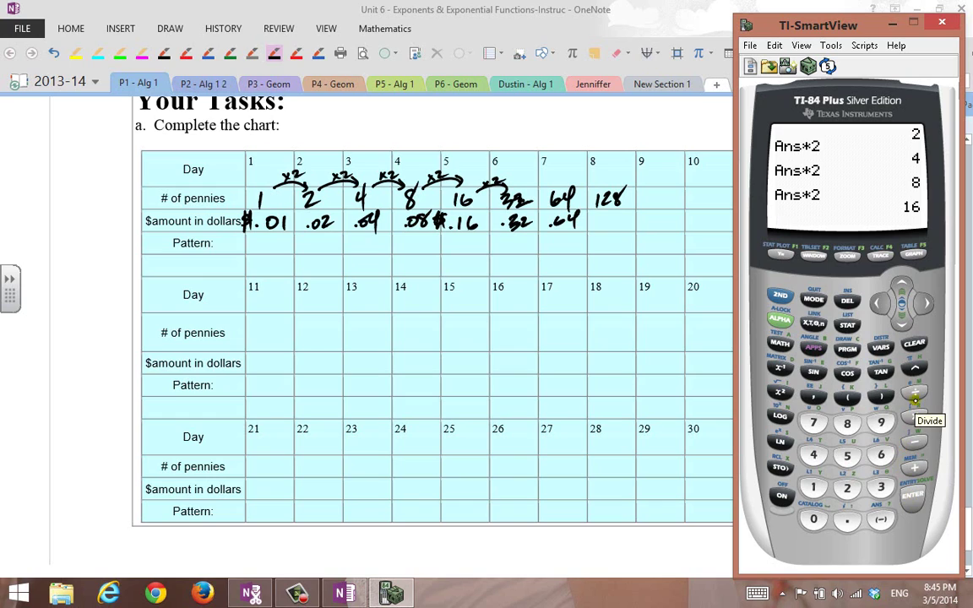
{"action": "left_click", "coordinate": [913, 416]}
{"action": "left_click", "coordinate": [847, 488]}
{"action": "left_click", "coordinate": [912, 494]}
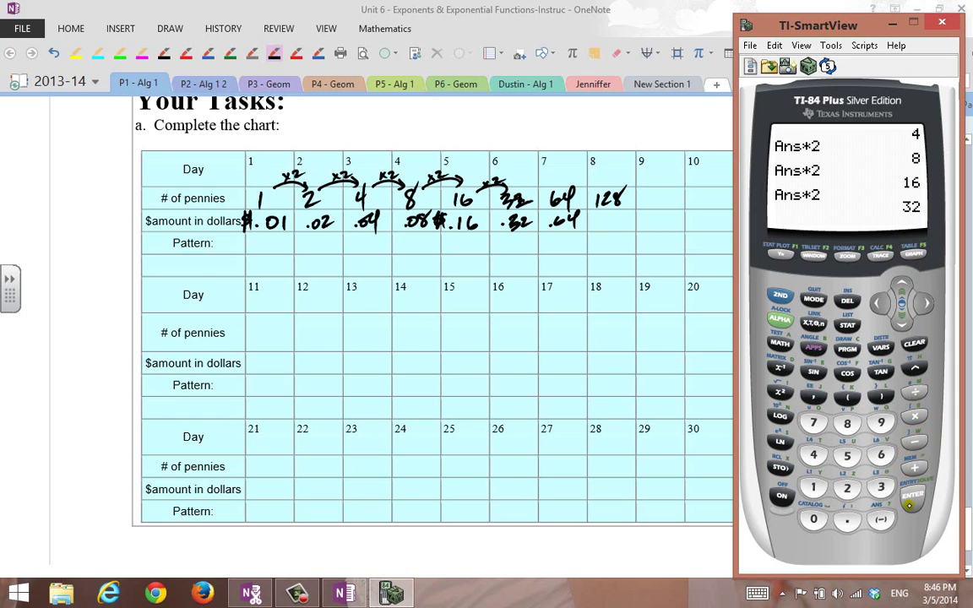
{"action": "left_click", "coordinate": [913, 500]}
{"action": "left_click", "coordinate": [913, 500]}
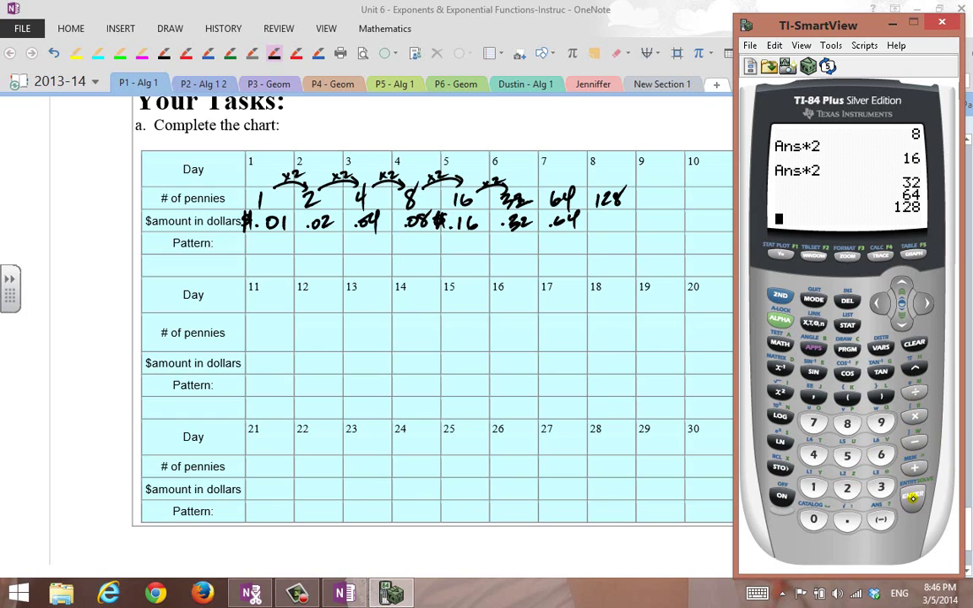
{"action": "left_click", "coordinate": [912, 501]}
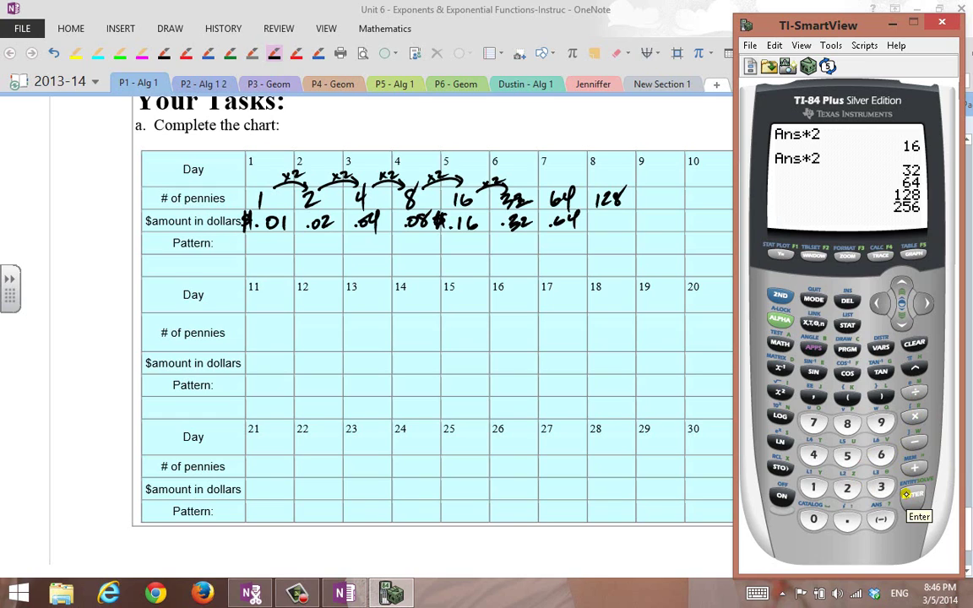
{"action": "left_click", "coordinate": [617, 245]}
Ink 1.28 for Day 8, and 256 pennies with 2.56 for Day 9, plus a dollar sign.
{"action": "mouse_move", "coordinate": [597, 216]}
{"action": "left_mouse_down"}
{"action": "mouse_move", "coordinate": [602, 226]}
{"action": "mouse_move", "coordinate": [623, 224]}
{"action": "left_mouse_up"}
{"action": "mouse_move", "coordinate": [623, 186]}
{"action": "left_mouse_down"}
{"action": "mouse_move", "coordinate": [653, 182]}
{"action": "mouse_move", "coordinate": [637, 174]}
{"action": "left_mouse_up"}
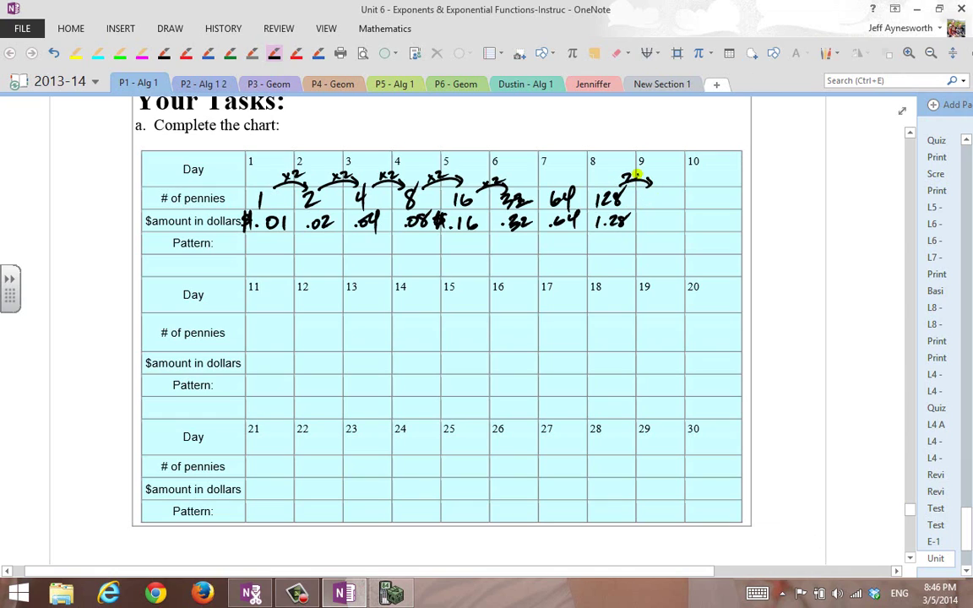
{"action": "mouse_move", "coordinate": [643, 193]}
{"action": "left_mouse_down"}
{"action": "mouse_move", "coordinate": [651, 206]}
{"action": "mouse_move", "coordinate": [667, 203]}
{"action": "mouse_move", "coordinate": [650, 226]}
{"action": "mouse_move", "coordinate": [674, 224]}
{"action": "left_mouse_up"}
{"action": "left_click", "coordinate": [653, 225]}
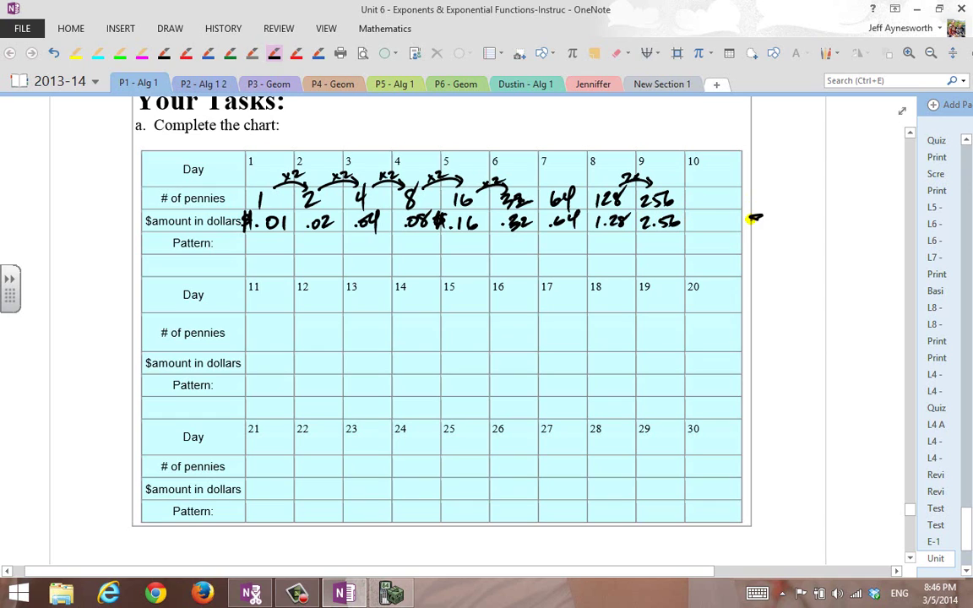
{"action": "left_click_drag", "start_coordinate": [758, 213], "coordinate": [757, 231]}
Double to 512 on the calculator, then ink 512 and $5.12 for Day 10 with 'Day' above.
{"action": "left_click", "coordinate": [411, 570]}
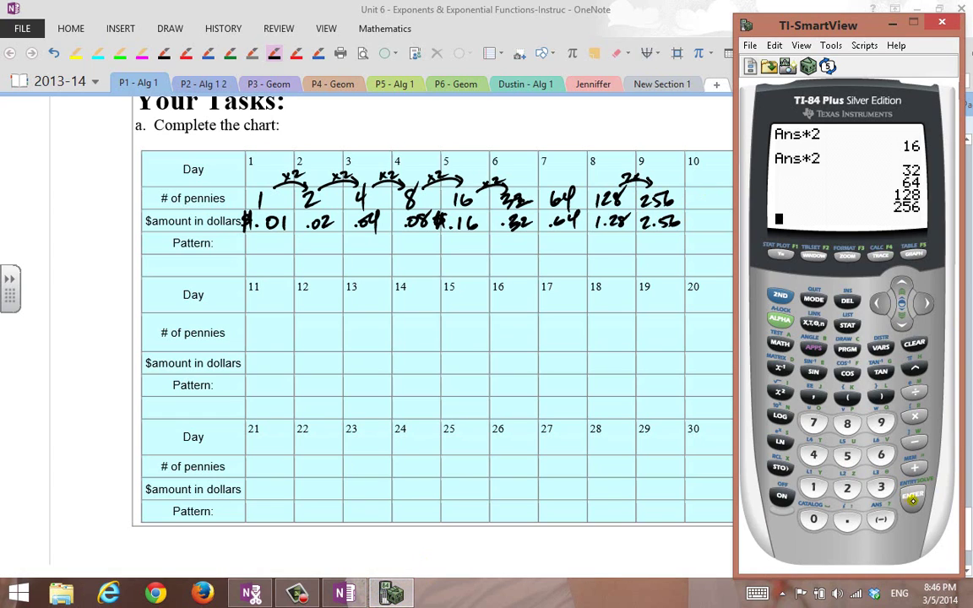
{"action": "key", "text": "Return"}
{"action": "left_click", "coordinate": [695, 198]}
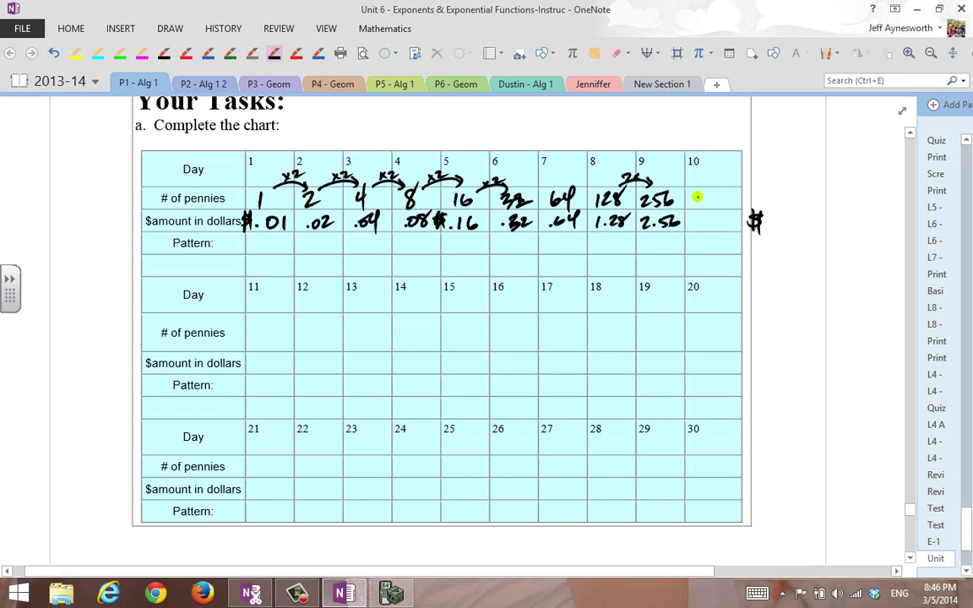
{"action": "mouse_move", "coordinate": [707, 191]}
{"action": "left_mouse_down"}
{"action": "mouse_move", "coordinate": [701, 205]}
{"action": "mouse_move", "coordinate": [738, 205]}
{"action": "mouse_move", "coordinate": [702, 228]}
{"action": "mouse_move", "coordinate": [720, 226]}
{"action": "left_mouse_up"}
{"action": "left_click", "coordinate": [712, 226]}
{"action": "mouse_move", "coordinate": [727, 217]}
{"action": "left_mouse_down"}
{"action": "mouse_move", "coordinate": [740, 226]}
{"action": "mouse_move", "coordinate": [685, 224]}
{"action": "left_mouse_up"}
{"action": "left_click_drag", "start_coordinate": [689, 210], "coordinate": [689, 228]}
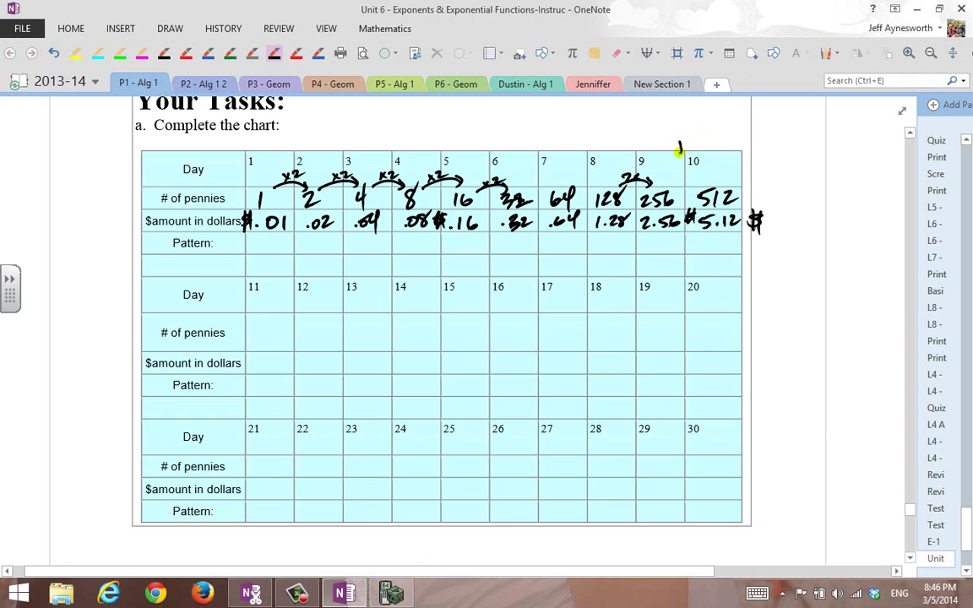
{"action": "left_click_drag", "start_coordinate": [675, 133], "coordinate": [677, 155]}
{"action": "mouse_move", "coordinate": [675, 135]}
{"action": "left_mouse_down"}
{"action": "mouse_move", "coordinate": [686, 154]}
{"action": "mouse_move", "coordinate": [720, 158]}
{"action": "left_mouse_up"}
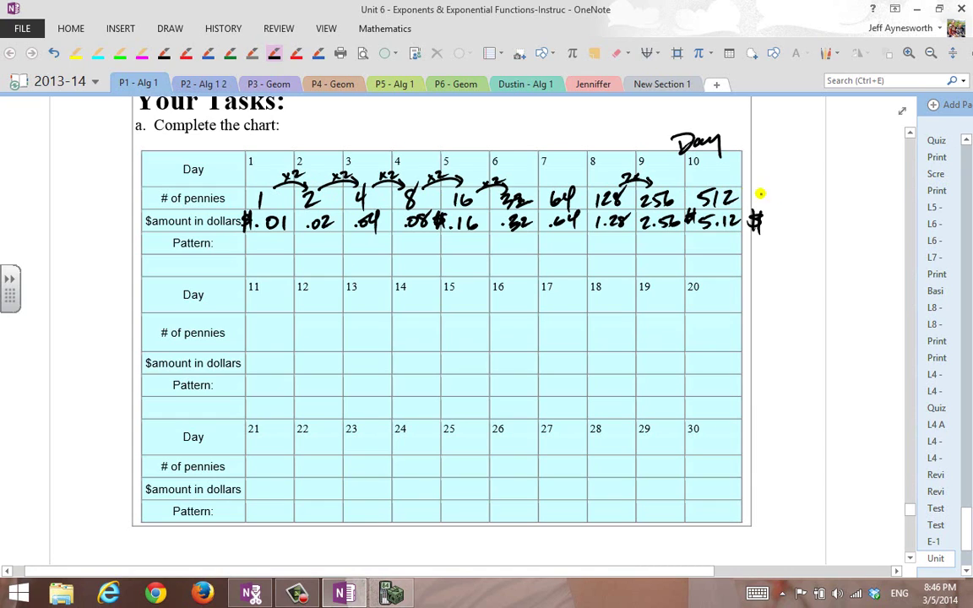
Draw an arrow at the pennies row labelled 'Powers of 2'.
{"action": "mouse_move", "coordinate": [808, 196]}
{"action": "left_mouse_down"}
{"action": "mouse_move", "coordinate": [764, 196]}
{"action": "mouse_move", "coordinate": [777, 205]}
{"action": "left_mouse_up"}
{"action": "mouse_move", "coordinate": [784, 173]}
{"action": "left_mouse_down"}
{"action": "mouse_move", "coordinate": [785, 203]}
{"action": "mouse_move", "coordinate": [794, 186]}
{"action": "mouse_move", "coordinate": [854, 182]}
{"action": "mouse_move", "coordinate": [823, 206]}
{"action": "left_mouse_up"}
{"action": "left_click_drag", "start_coordinate": [832, 195], "coordinate": [836, 235]}
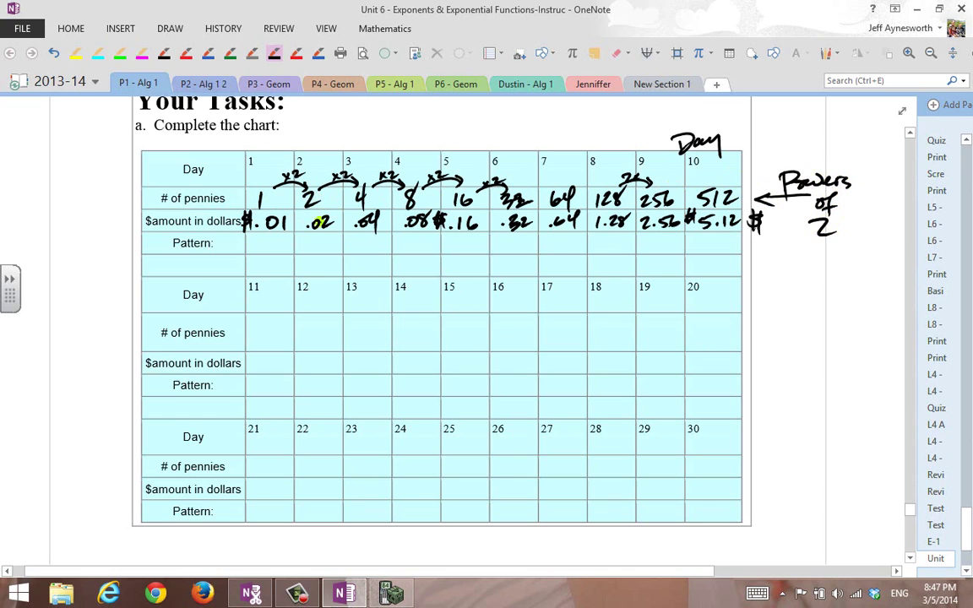
Ink the exponents 2^0 through 2^9 in the Pattern row under days 1–10.
{"action": "left_click_drag", "start_coordinate": [308, 236], "coordinate": [322, 243]}
{"action": "left_click_drag", "start_coordinate": [258, 239], "coordinate": [269, 251]}
{"action": "mouse_move", "coordinate": [356, 237]}
{"action": "left_mouse_down"}
{"action": "mouse_move", "coordinate": [366, 250]}
{"action": "mouse_move", "coordinate": [715, 245]}
{"action": "left_mouse_up"}
Evaluate 2^9 on the calculator to confirm it equals 512.
{"action": "left_click", "coordinate": [391, 591]}
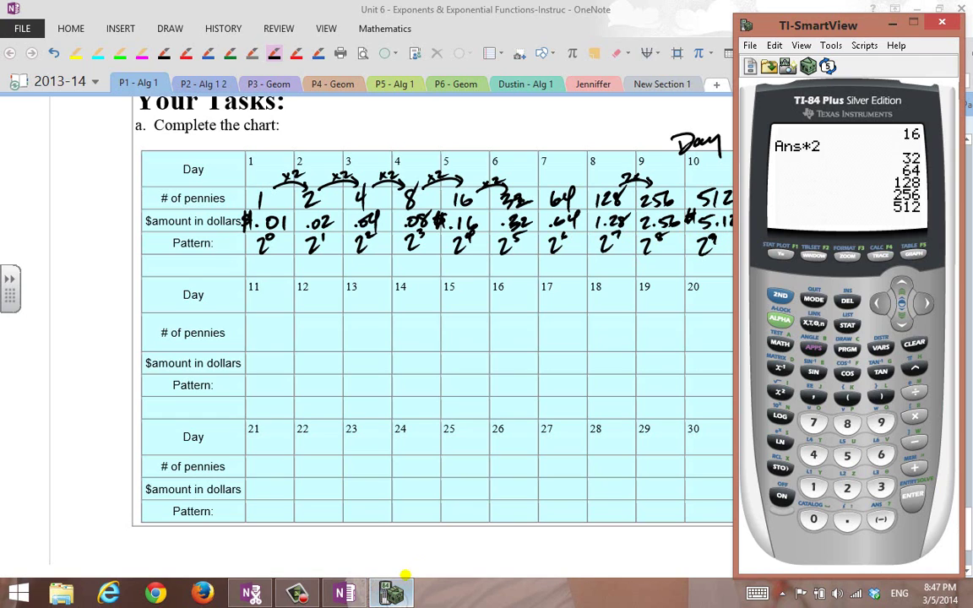
{"action": "type", "text": "2"}
{"action": "left_click", "coordinate": [915, 368]}
{"action": "type", "text": "9"}
{"action": "key", "text": "Return"}
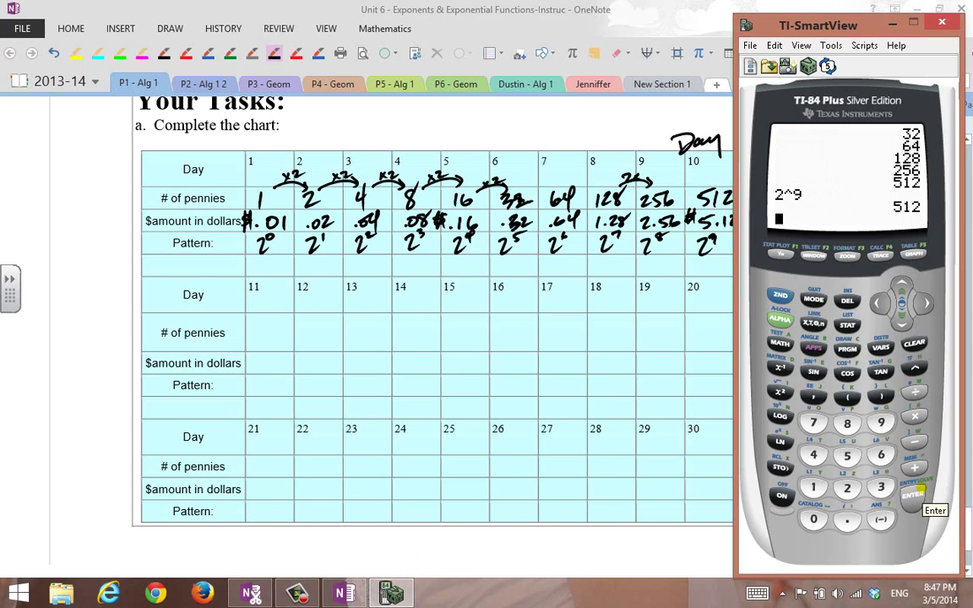
Starting from 2*2, keep doubling the answer until it reaches 1024.
{"action": "type", "text": "2"}
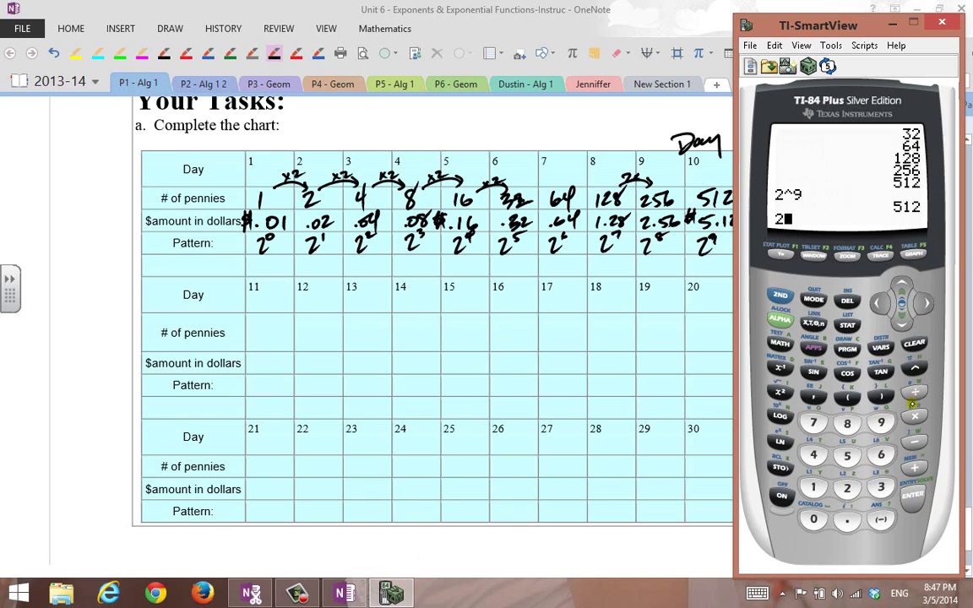
{"action": "type", "text": "*2"}
{"action": "key", "text": "Return"}
{"action": "type", "text": "*"}
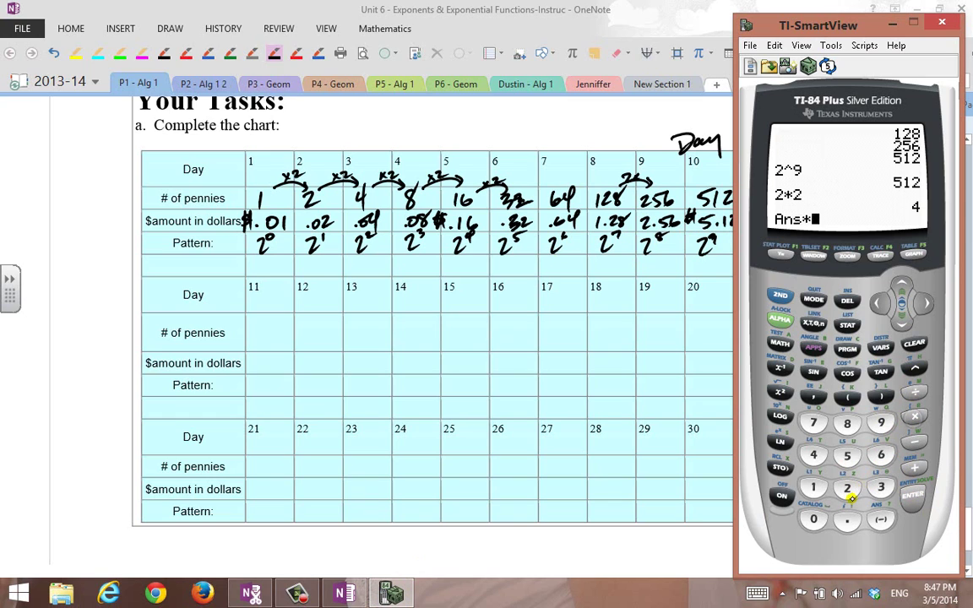
{"action": "type", "text": "2"}
{"action": "key", "text": "Return"}
{"action": "type", "text": "*2"}
{"action": "key", "text": "Return"}
{"action": "key", "text": "Return"}
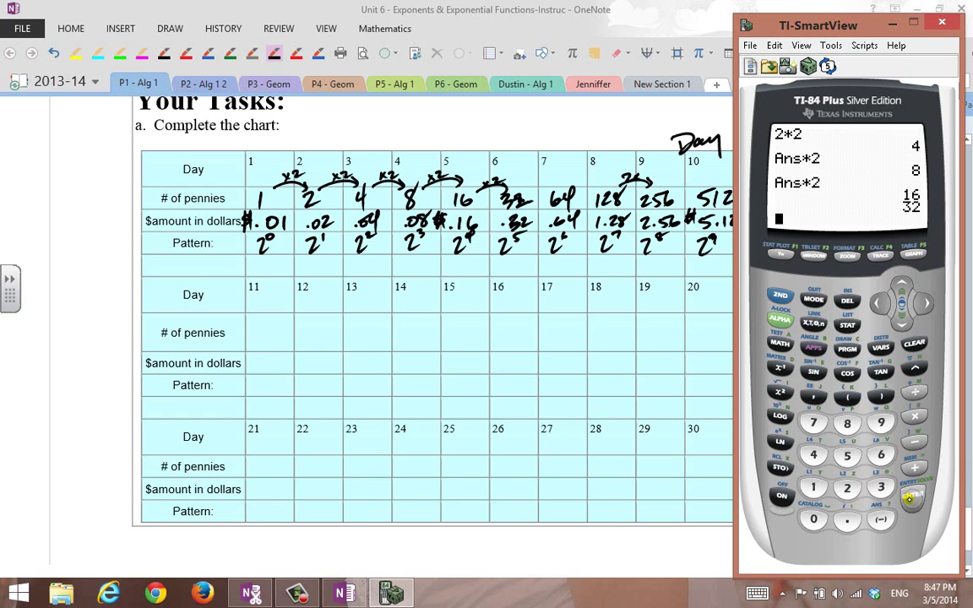
{"action": "left_click", "coordinate": [910, 500]}
{"action": "left_click", "coordinate": [910, 500]}
{"action": "left_click", "coordinate": [909, 502]}
{"action": "left_click", "coordinate": [909, 505]}
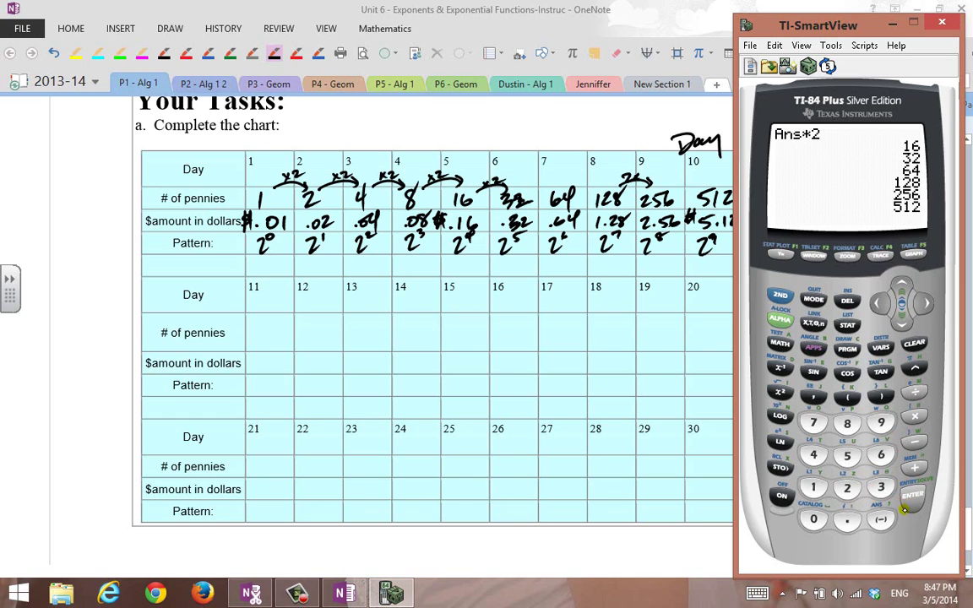
{"action": "left_click", "coordinate": [910, 497]}
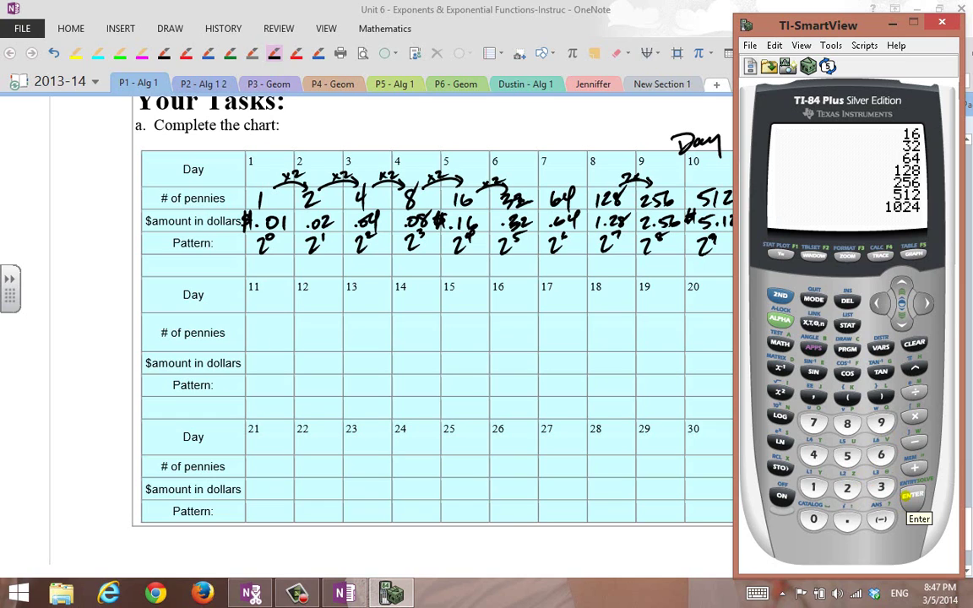
Ink 1024 pennies and $10.24 for Day 11.
{"action": "left_click", "coordinate": [267, 335]}
{"action": "mouse_move", "coordinate": [253, 326]}
{"action": "left_mouse_down"}
{"action": "mouse_move", "coordinate": [252, 340]}
{"action": "mouse_move", "coordinate": [291, 333]}
{"action": "left_mouse_up"}
{"action": "left_click_drag", "start_coordinate": [289, 321], "coordinate": [288, 344]}
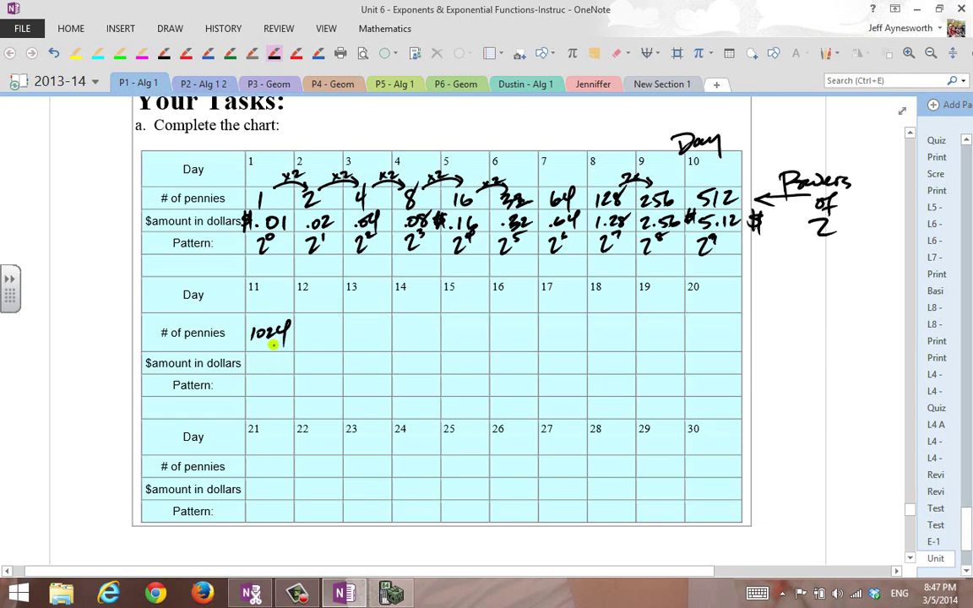
{"action": "left_click_drag", "start_coordinate": [252, 360], "coordinate": [258, 370]}
{"action": "left_click", "coordinate": [268, 368]}
{"action": "left_click_drag", "start_coordinate": [272, 361], "coordinate": [292, 366]}
{"action": "left_click_drag", "start_coordinate": [290, 355], "coordinate": [289, 371]}
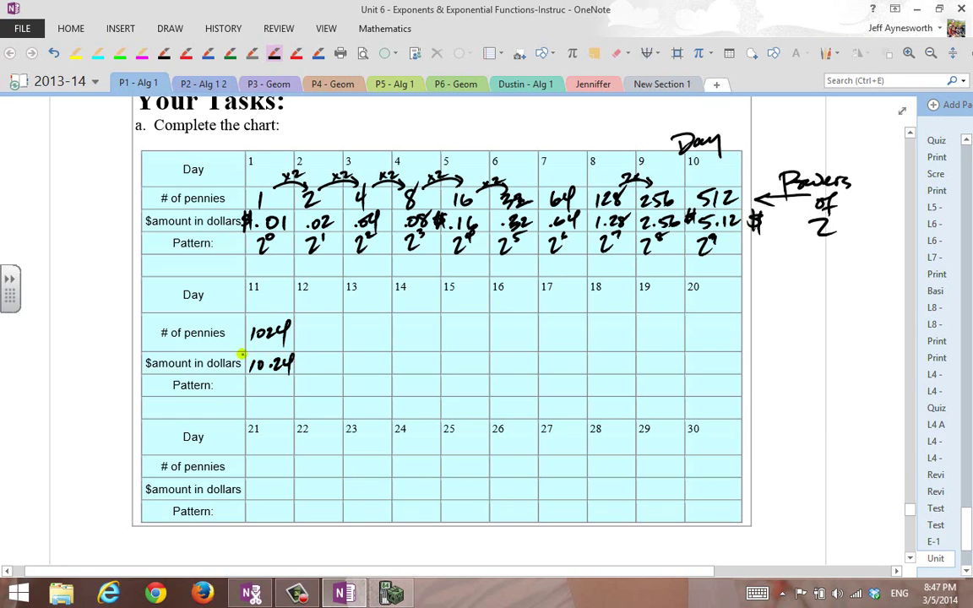
{"action": "mouse_move", "coordinate": [245, 349]}
{"action": "left_mouse_down"}
{"action": "mouse_move", "coordinate": [231, 364]}
{"action": "mouse_move", "coordinate": [239, 368]}
{"action": "left_mouse_up"}
Double to 2048 on the calculator and ink 2048 and 20.48 for Day 12.
{"action": "left_click", "coordinate": [391, 593]}
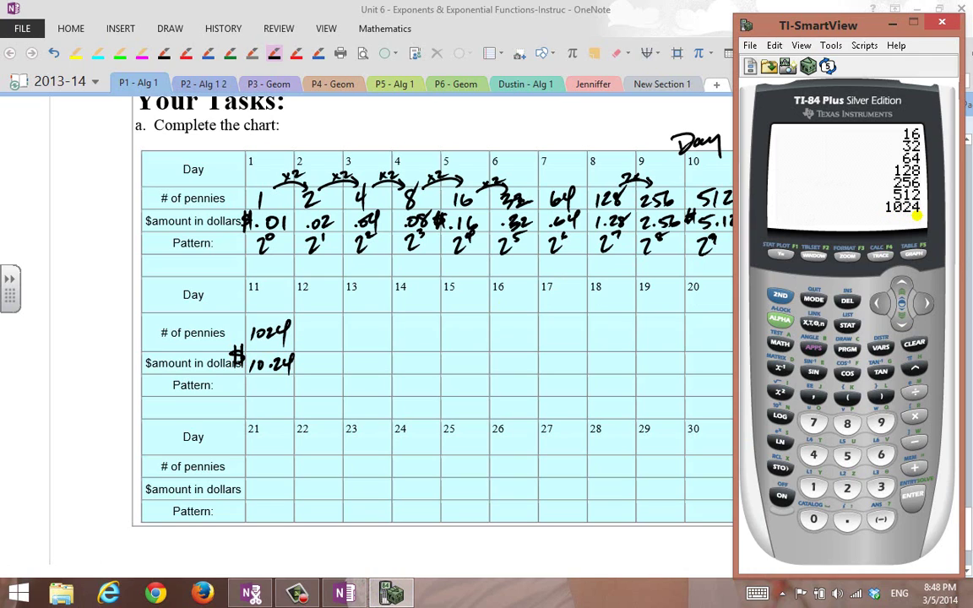
{"action": "left_click", "coordinate": [916, 503]}
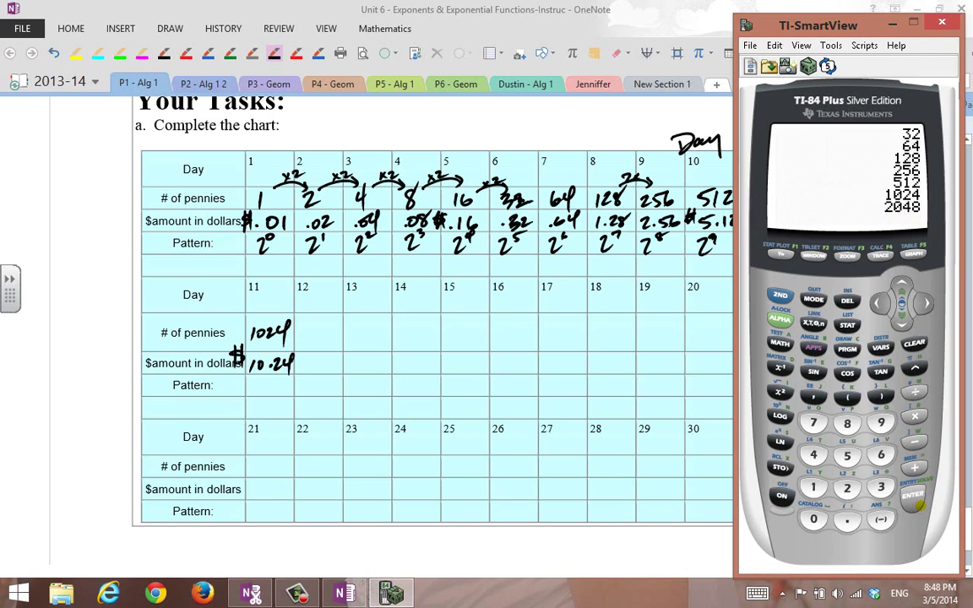
{"action": "left_click", "coordinate": [300, 332]}
{"action": "left_click_drag", "start_coordinate": [298, 330], "coordinate": [308, 339]}
{"action": "mouse_move", "coordinate": [314, 329]}
{"action": "left_mouse_down"}
{"action": "mouse_move", "coordinate": [329, 335]}
{"action": "mouse_move", "coordinate": [337, 321]}
{"action": "left_mouse_up"}
{"action": "mouse_move", "coordinate": [303, 359]}
{"action": "left_mouse_down"}
{"action": "mouse_move", "coordinate": [335, 369]}
{"action": "mouse_move", "coordinate": [344, 354]}
{"action": "left_mouse_up"}
{"action": "left_click", "coordinate": [325, 368]}
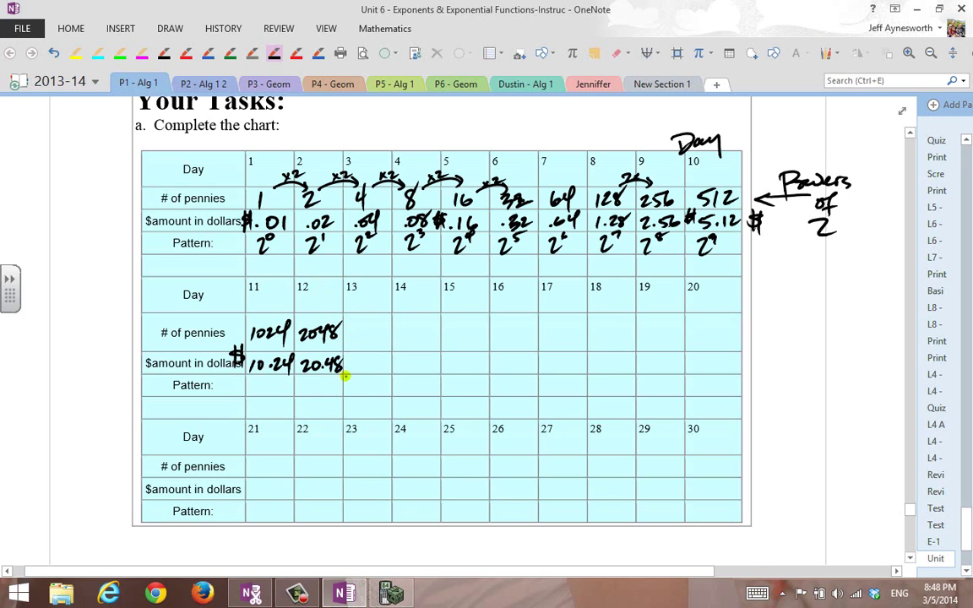
Double to 4096, ink 4096 and $40.96 for Day 13, then double again to 8192.
{"action": "left_click", "coordinate": [395, 592]}
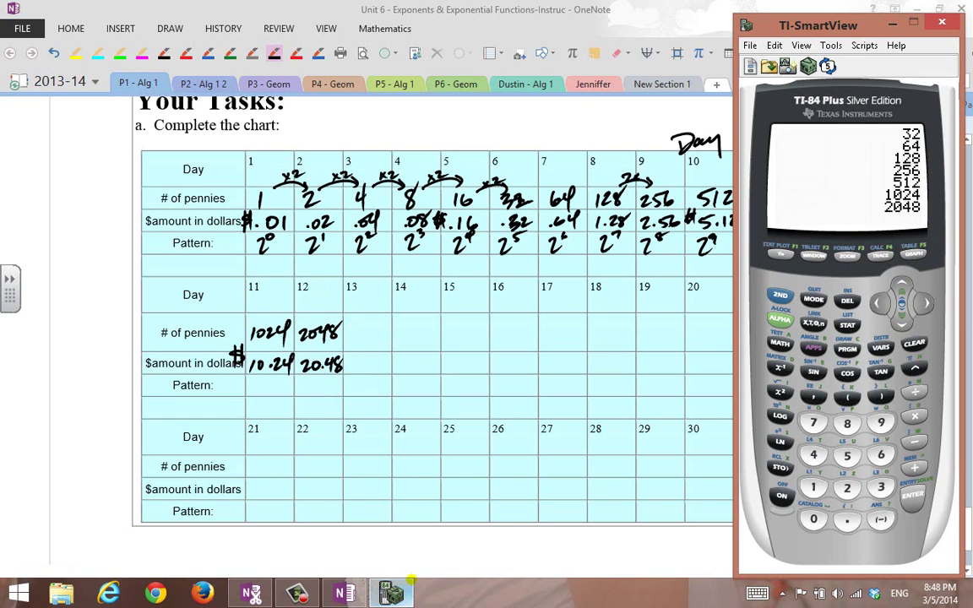
{"action": "key", "text": "Return"}
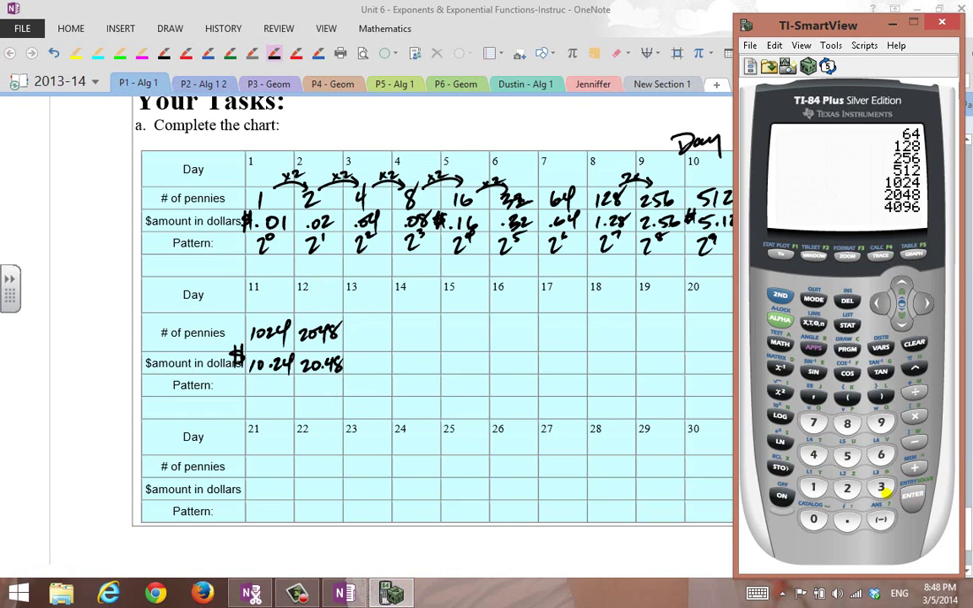
{"action": "key", "text": "alt+Tab"}
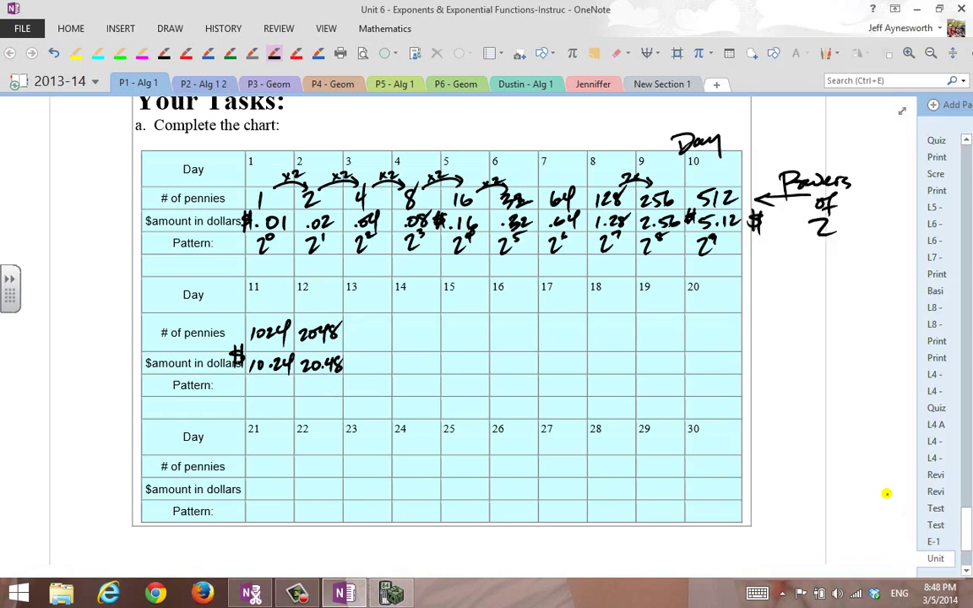
{"action": "mouse_move", "coordinate": [353, 325]}
{"action": "left_mouse_down"}
{"action": "mouse_move", "coordinate": [382, 329]}
{"action": "mouse_move", "coordinate": [361, 368]}
{"action": "mouse_move", "coordinate": [382, 364]}
{"action": "left_mouse_up"}
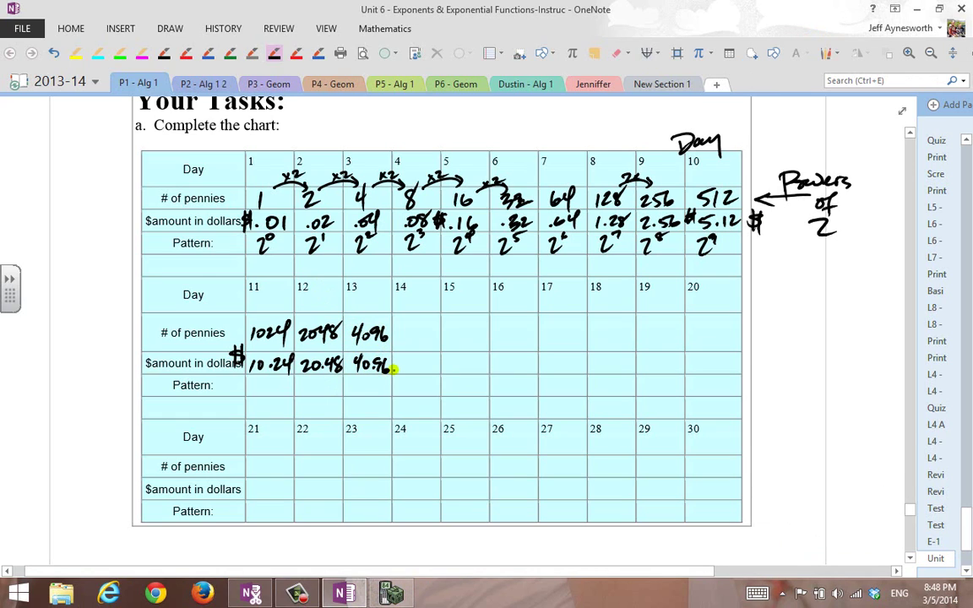
{"action": "key", "text": "alt+Tab"}
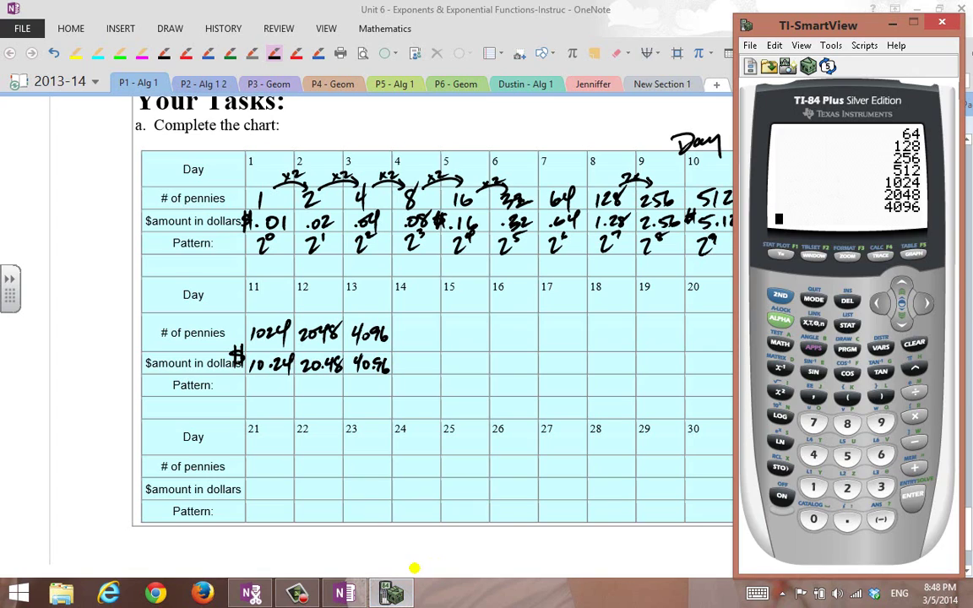
{"action": "left_click", "coordinate": [912, 499]}
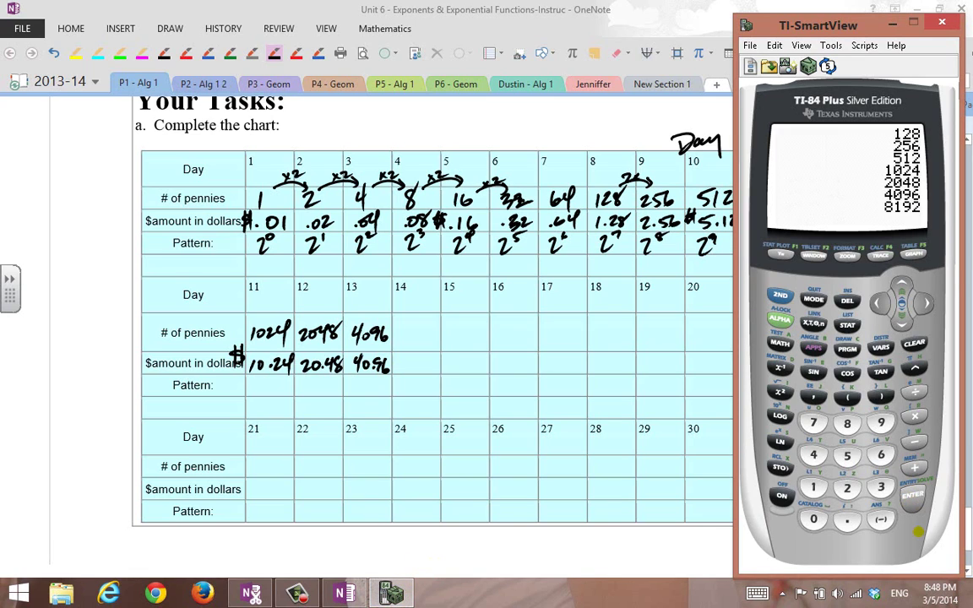
Ink 8192 pennies for Day 14 and 16,384 with $163.84 for Day 15.
{"action": "left_click", "coordinate": [406, 332]}
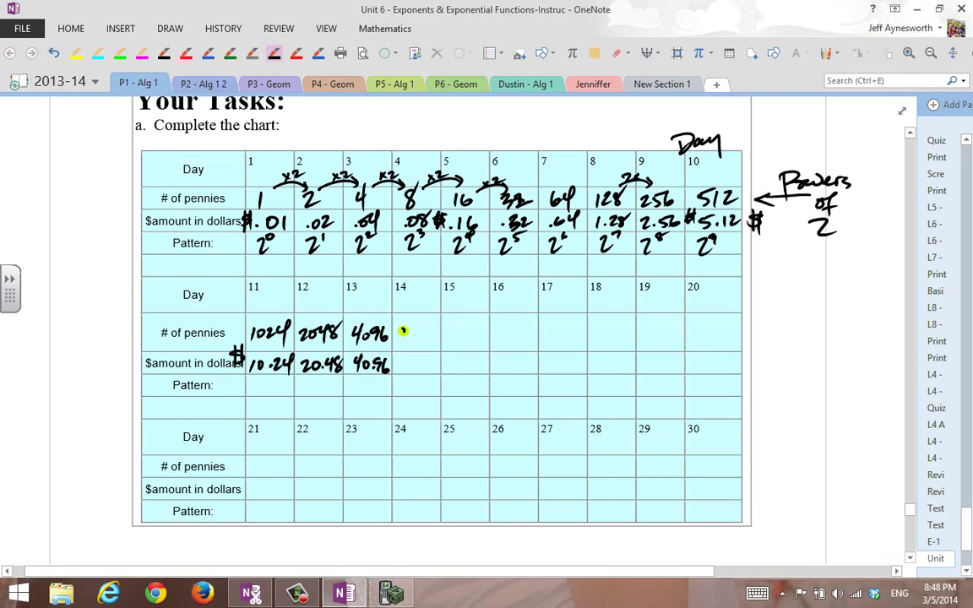
{"action": "mouse_move", "coordinate": [402, 332]}
{"action": "left_mouse_down"}
{"action": "mouse_move", "coordinate": [436, 334]}
{"action": "mouse_move", "coordinate": [410, 362]}
{"action": "mouse_move", "coordinate": [429, 364]}
{"action": "left_mouse_up"}
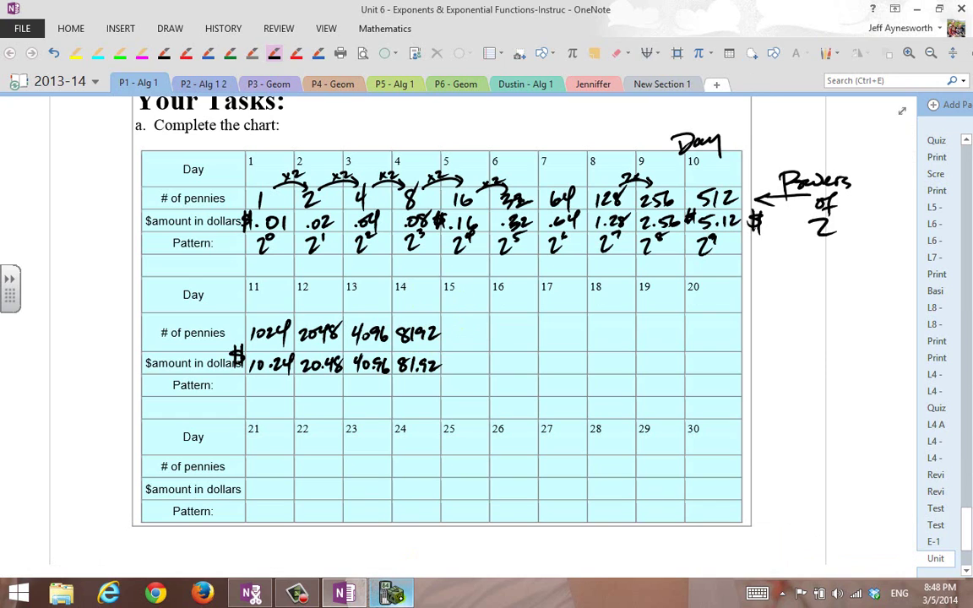
{"action": "left_click", "coordinate": [391, 593]}
{"action": "left_click", "coordinate": [906, 498]}
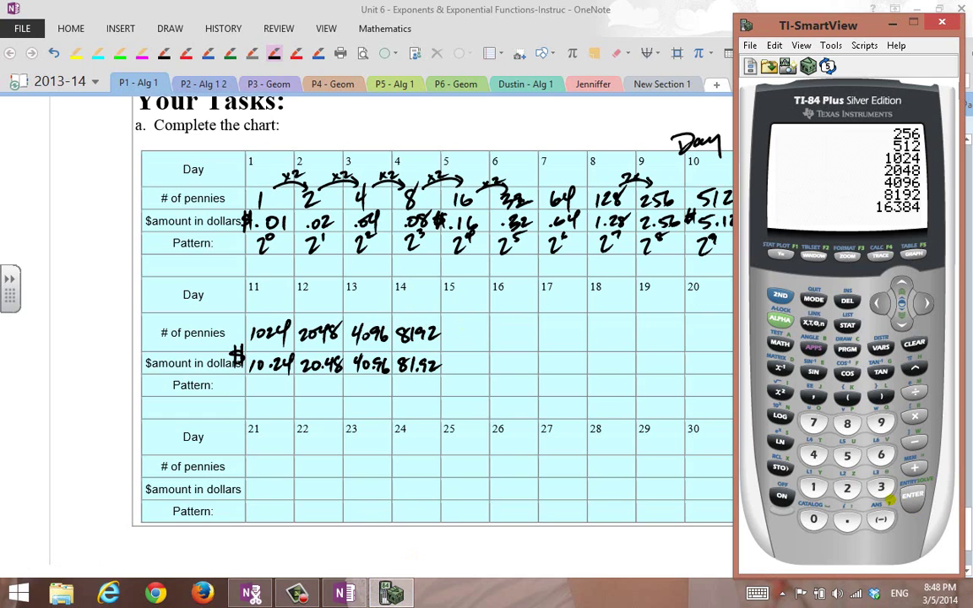
{"action": "left_click", "coordinate": [445, 337]}
{"action": "mouse_move", "coordinate": [445, 336]}
{"action": "left_mouse_down"}
{"action": "mouse_move", "coordinate": [482, 331]}
{"action": "mouse_move", "coordinate": [448, 371]}
{"action": "mouse_move", "coordinate": [487, 370]}
{"action": "left_mouse_up"}
{"action": "left_click", "coordinate": [471, 368]}
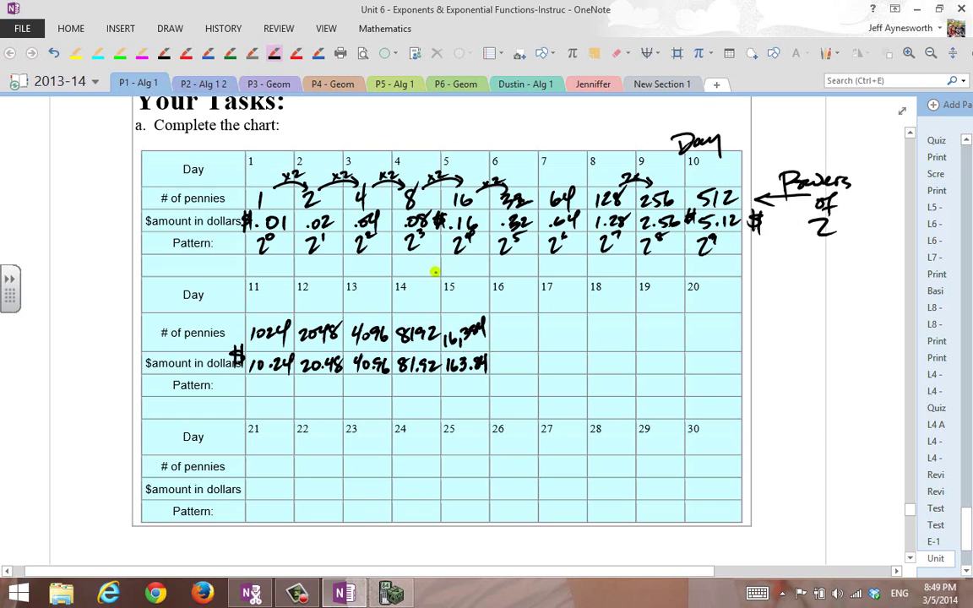
Write 'Half-Way through month' above Day 15 and highlight Half-Way and 163.84 in yellow.
{"action": "mouse_move", "coordinate": [429, 272]}
{"action": "left_mouse_down"}
{"action": "mouse_move", "coordinate": [429, 288]}
{"action": "mouse_move", "coordinate": [454, 269]}
{"action": "mouse_move", "coordinate": [502, 272]}
{"action": "left_mouse_up"}
{"action": "mouse_move", "coordinate": [429, 299]}
{"action": "left_mouse_down"}
{"action": "mouse_move", "coordinate": [486, 306]}
{"action": "mouse_move", "coordinate": [518, 296]}
{"action": "left_mouse_up"}
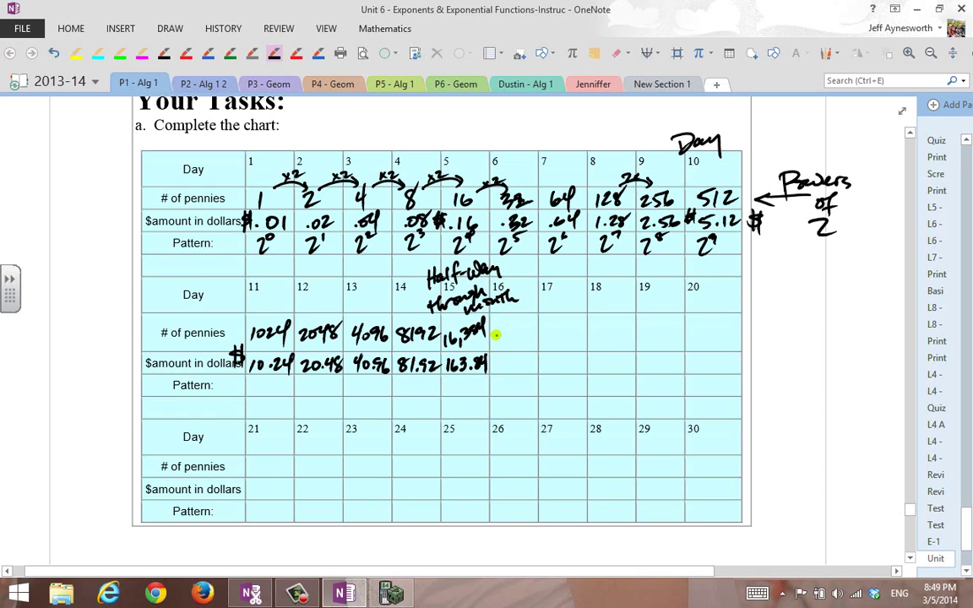
{"action": "left_click", "coordinate": [76, 53]}
{"action": "left_click_drag", "start_coordinate": [428, 272], "coordinate": [500, 271]}
{"action": "left_click_drag", "start_coordinate": [457, 362], "coordinate": [488, 363]}
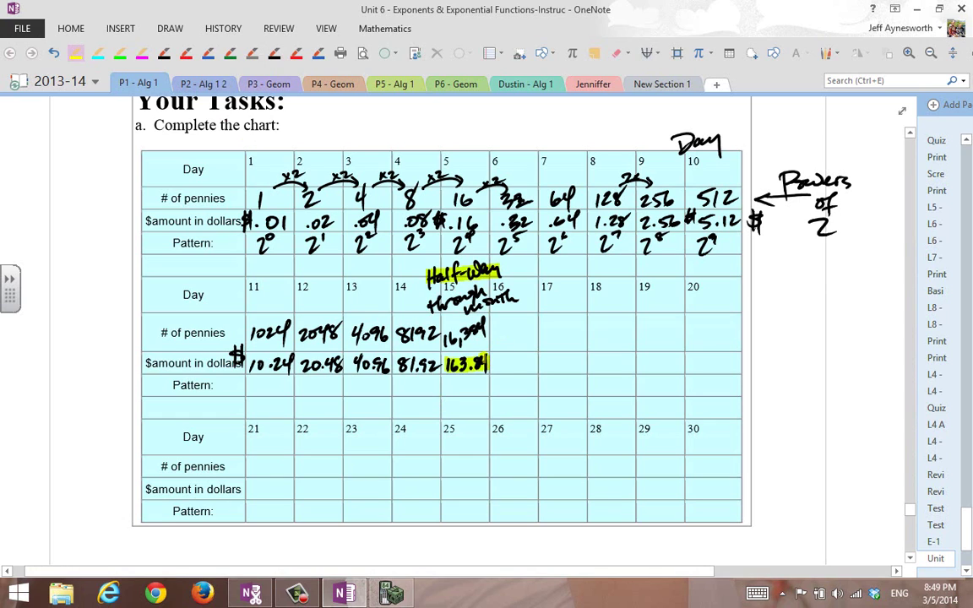
Double the calculator result to 32,768 and write $327.68 in the day 16 dollars cell.
{"action": "left_click", "coordinate": [391, 593]}
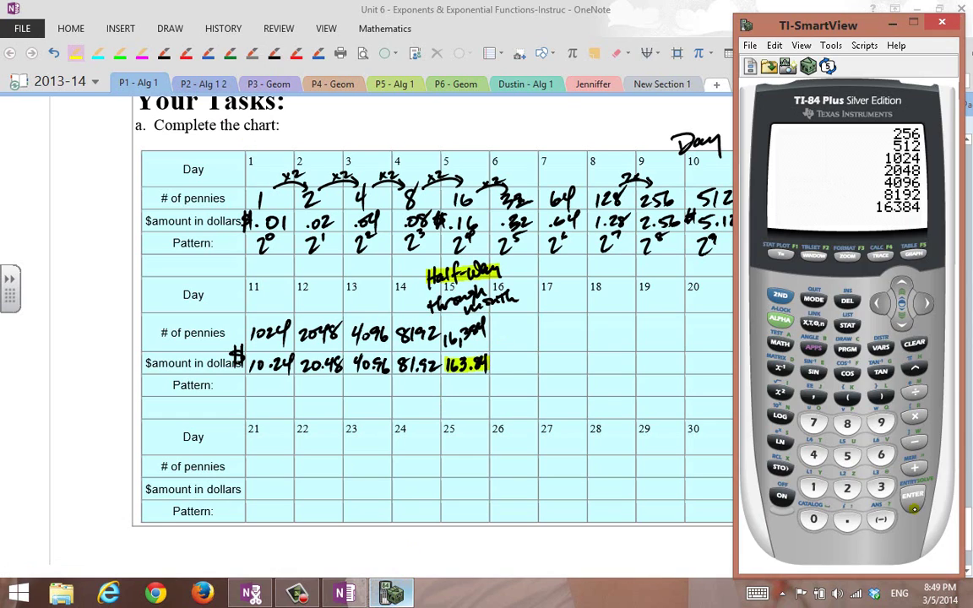
{"action": "left_click", "coordinate": [913, 502]}
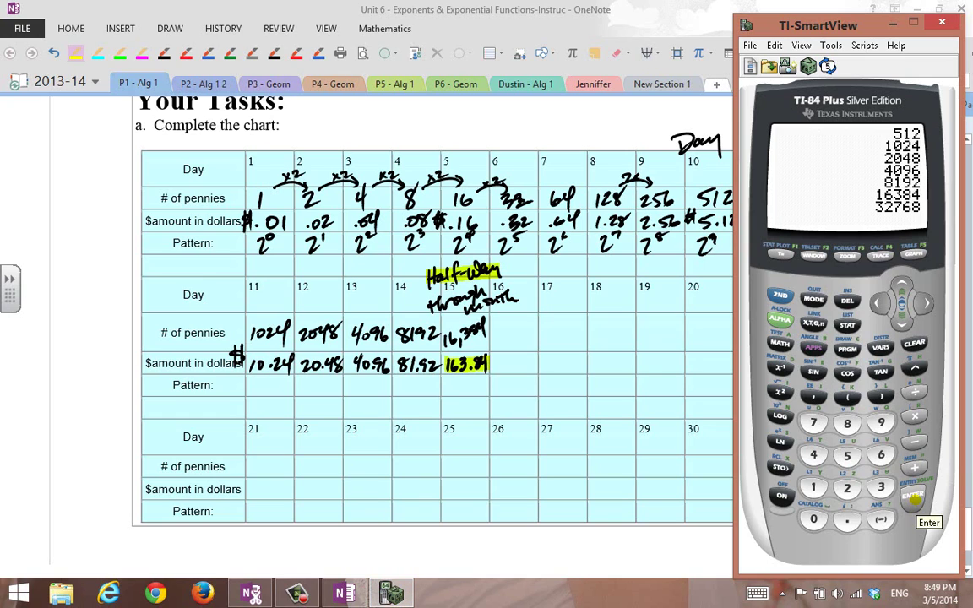
{"action": "left_click", "coordinate": [528, 321]}
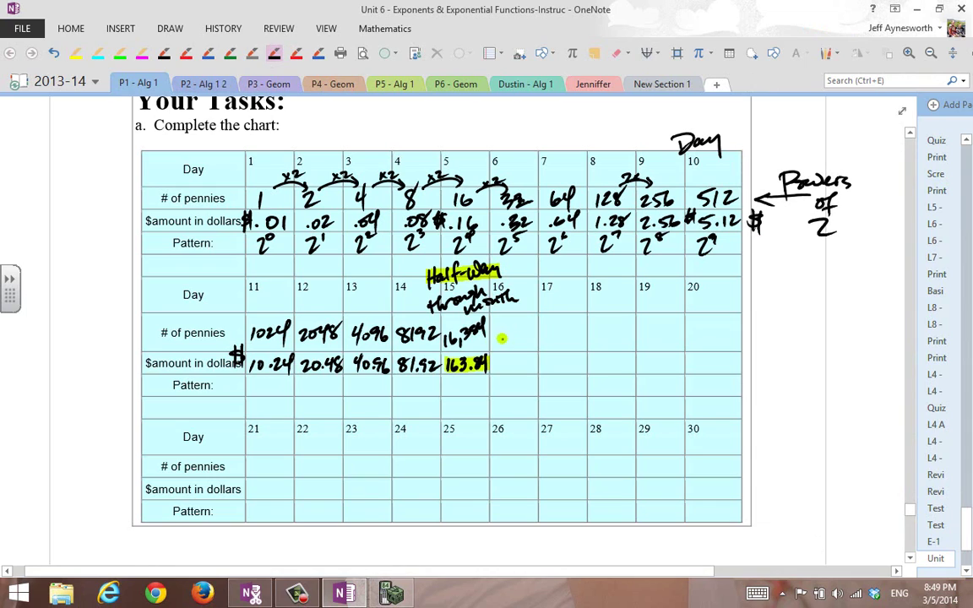
{"action": "mouse_move", "coordinate": [494, 331]}
{"action": "left_mouse_down"}
{"action": "mouse_move", "coordinate": [512, 346]}
{"action": "mouse_move", "coordinate": [534, 320]}
{"action": "left_mouse_up"}
{"action": "left_click_drag", "start_coordinate": [494, 358], "coordinate": [512, 369]}
{"action": "left_click_drag", "start_coordinate": [513, 358], "coordinate": [519, 369]}
{"action": "left_click_drag", "start_coordinate": [527, 353], "coordinate": [525, 361]}
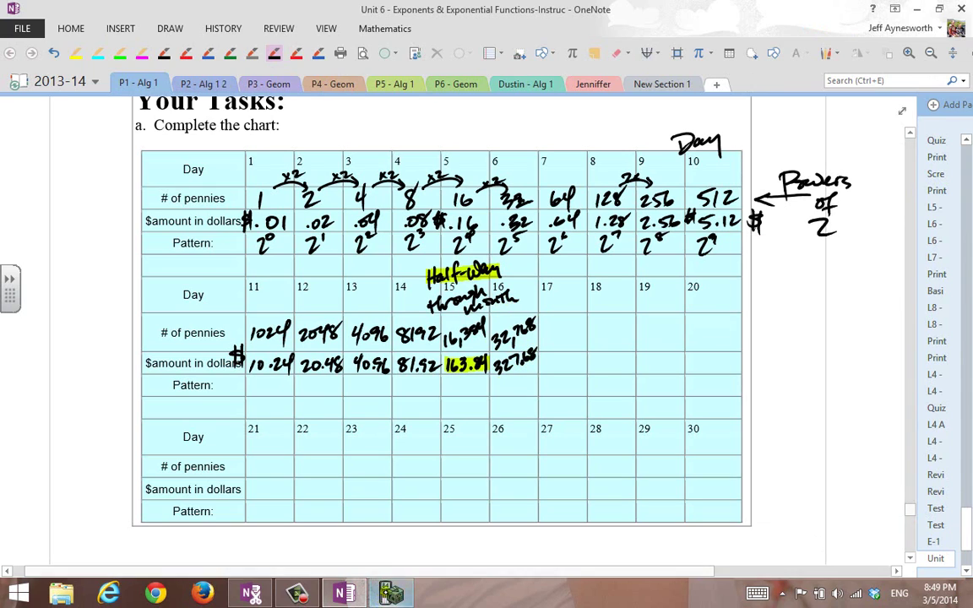
Double to 65,536 and write it in the day 17 pennies cell.
{"action": "left_click", "coordinate": [391, 594]}
{"action": "left_click", "coordinate": [913, 498]}
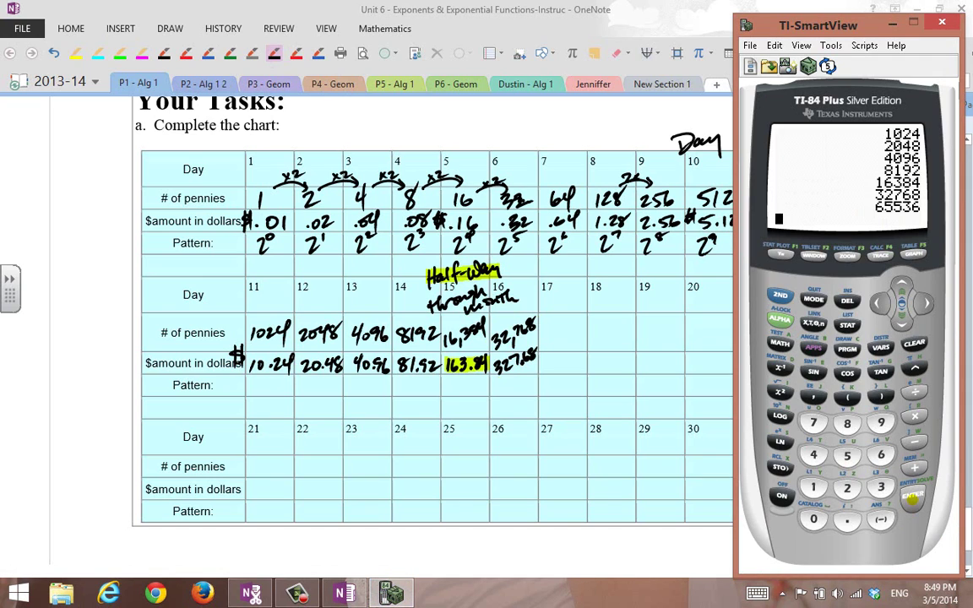
{"action": "left_click", "coordinate": [539, 332]}
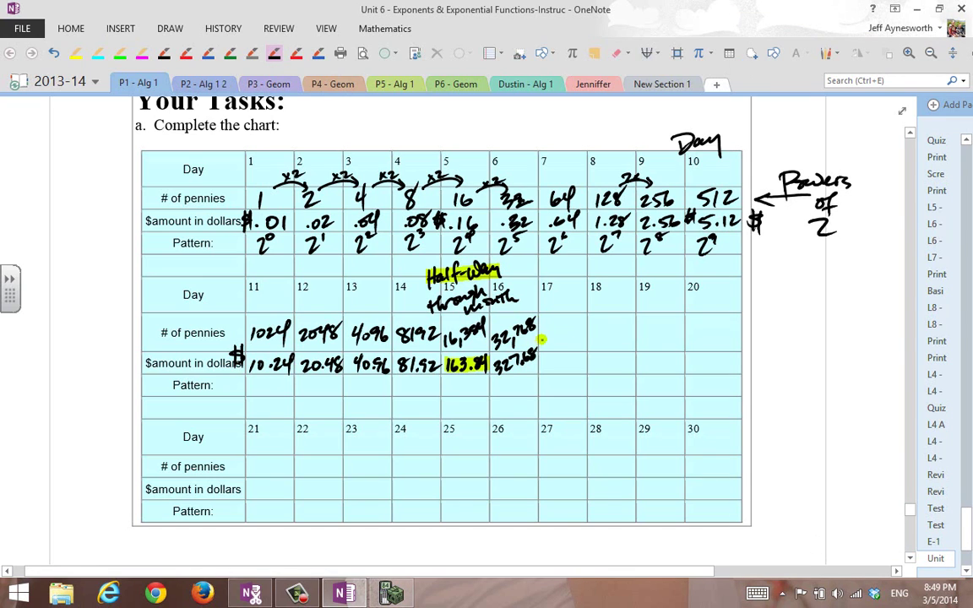
{"action": "mouse_move", "coordinate": [549, 325]}
{"action": "left_mouse_down"}
{"action": "mouse_move", "coordinate": [546, 339]}
{"action": "mouse_move", "coordinate": [581, 334]}
{"action": "mouse_move", "coordinate": [554, 370]}
{"action": "mouse_move", "coordinate": [571, 356]}
{"action": "left_mouse_up"}
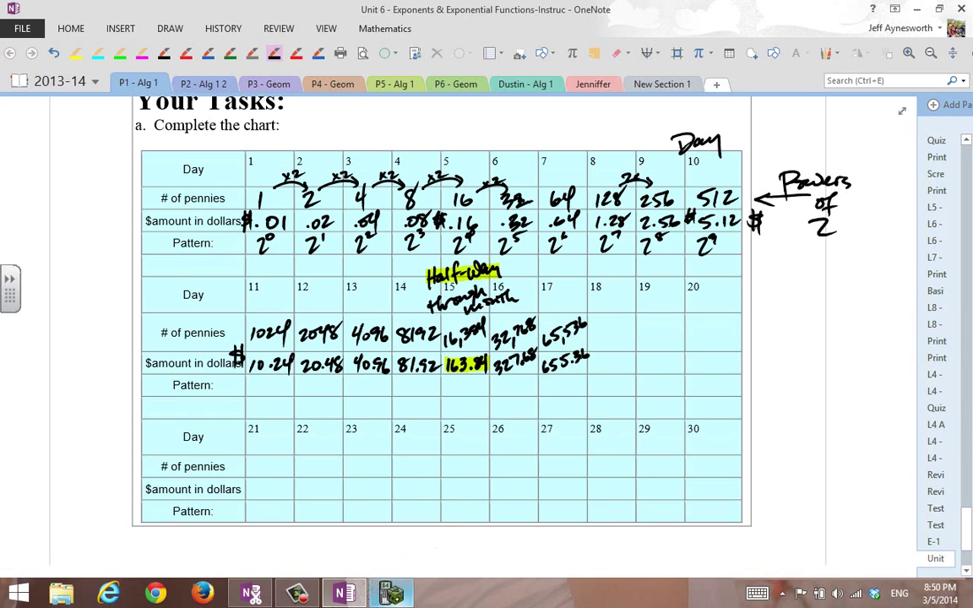
Double to 131,072 and fill day 18 with 131,072 pennies and $1310.72.
{"action": "left_click", "coordinate": [391, 594]}
{"action": "left_click", "coordinate": [915, 497]}
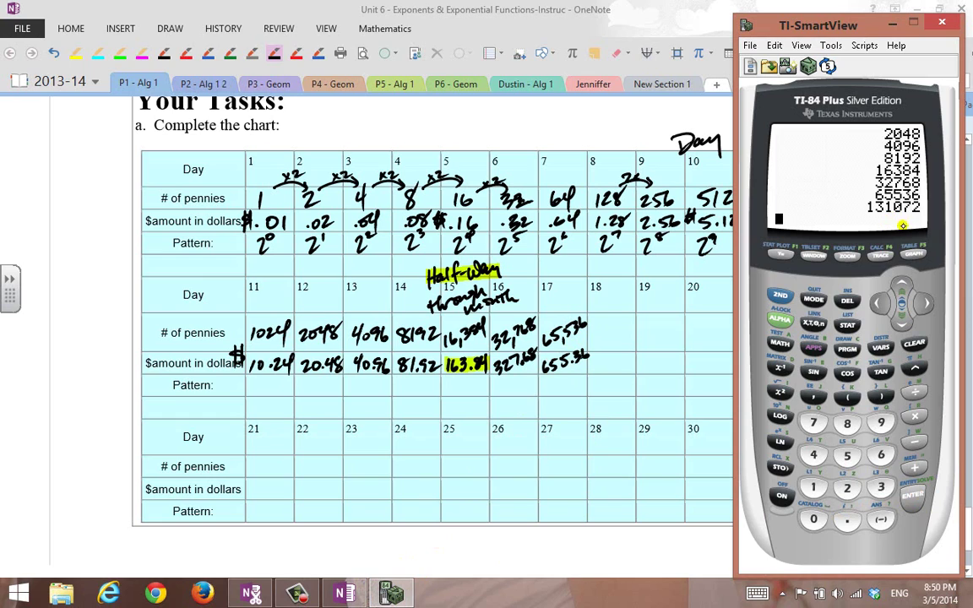
{"action": "left_click", "coordinate": [623, 341]}
{"action": "mouse_move", "coordinate": [594, 325]}
{"action": "left_mouse_down"}
{"action": "mouse_move", "coordinate": [591, 336]}
{"action": "mouse_move", "coordinate": [603, 339]}
{"action": "mouse_move", "coordinate": [619, 321]}
{"action": "mouse_move", "coordinate": [639, 320]}
{"action": "left_mouse_up"}
{"action": "left_click_drag", "start_coordinate": [597, 359], "coordinate": [612, 370]}
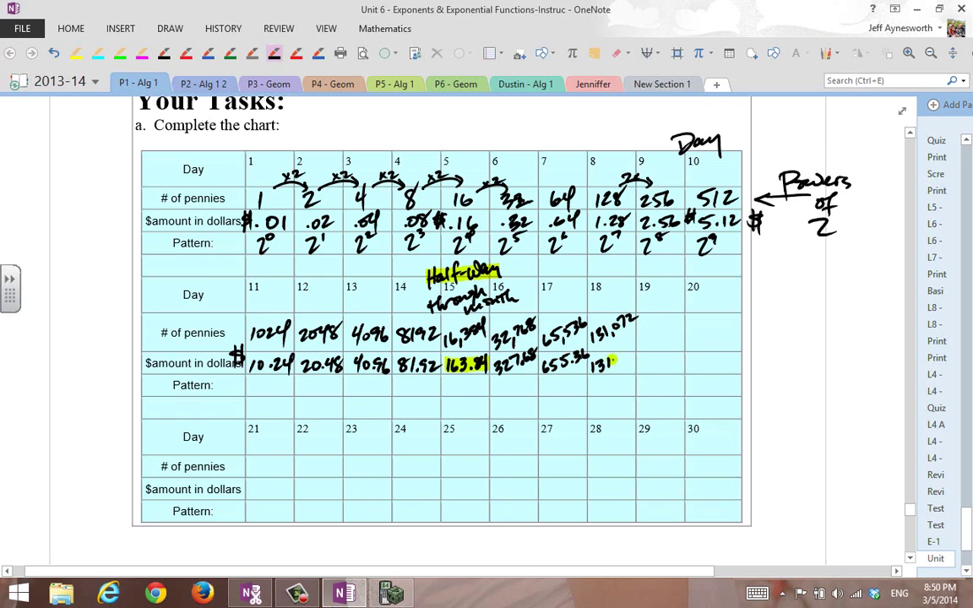
{"action": "left_click_drag", "start_coordinate": [628, 354], "coordinate": [630, 363]}
{"action": "left_click_drag", "start_coordinate": [636, 354], "coordinate": [643, 361]}
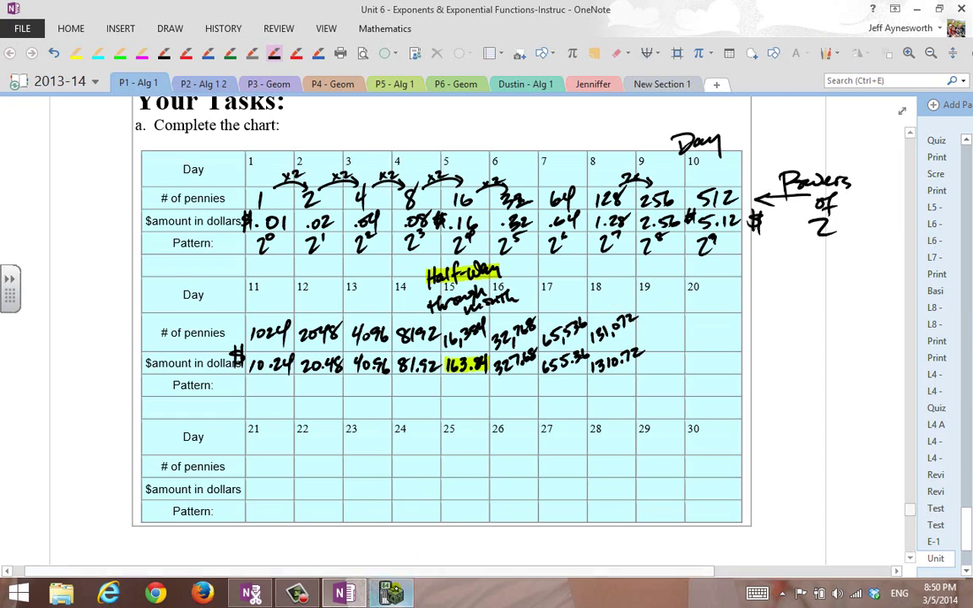
Double to 262144 and fill day 19 with 262144 pennies and $2621.44.
{"action": "left_click", "coordinate": [391, 594]}
{"action": "key", "text": "Return"}
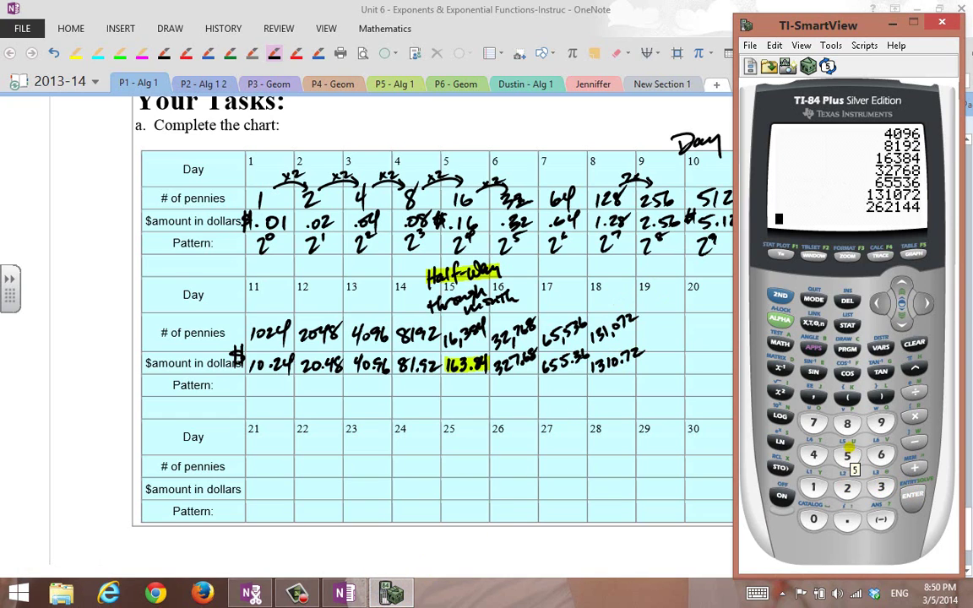
{"action": "left_click", "coordinate": [647, 336]}
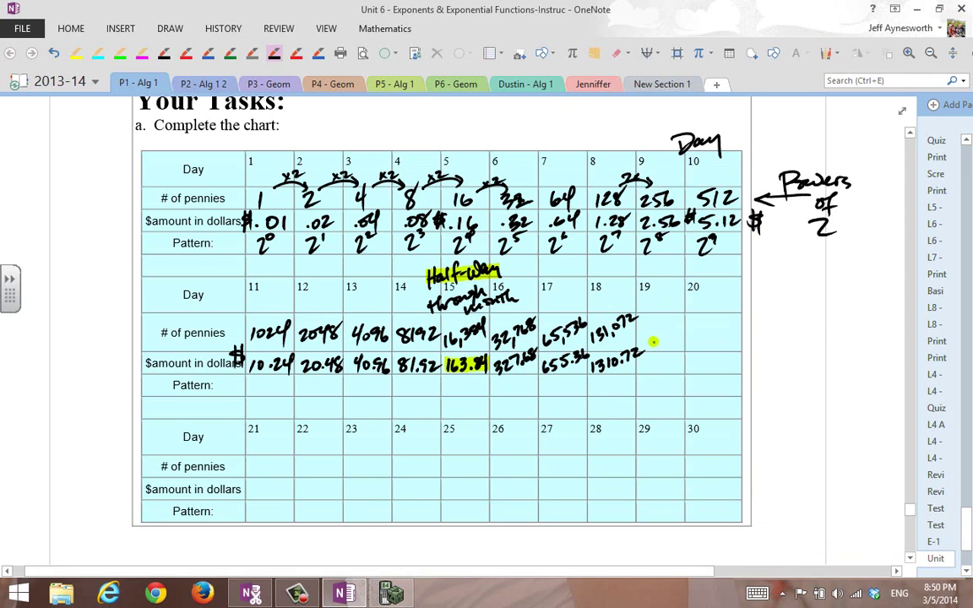
{"action": "mouse_move", "coordinate": [647, 336]}
{"action": "left_mouse_down"}
{"action": "mouse_move", "coordinate": [682, 309]}
{"action": "mouse_move", "coordinate": [692, 318]}
{"action": "left_mouse_up"}
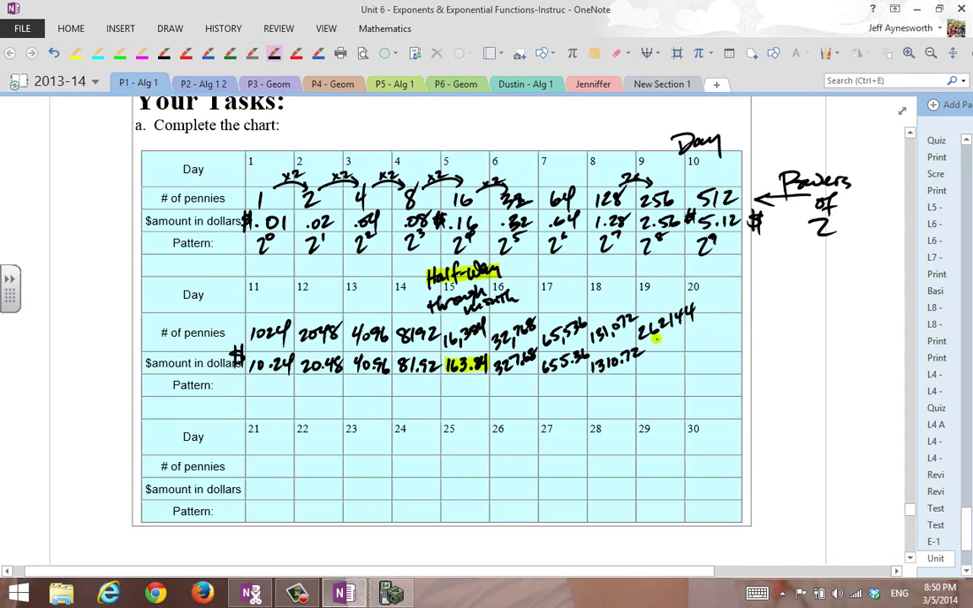
{"action": "mouse_move", "coordinate": [641, 365]}
{"action": "left_mouse_down"}
{"action": "mouse_move", "coordinate": [651, 374]}
{"action": "mouse_move", "coordinate": [682, 352]}
{"action": "left_mouse_up"}
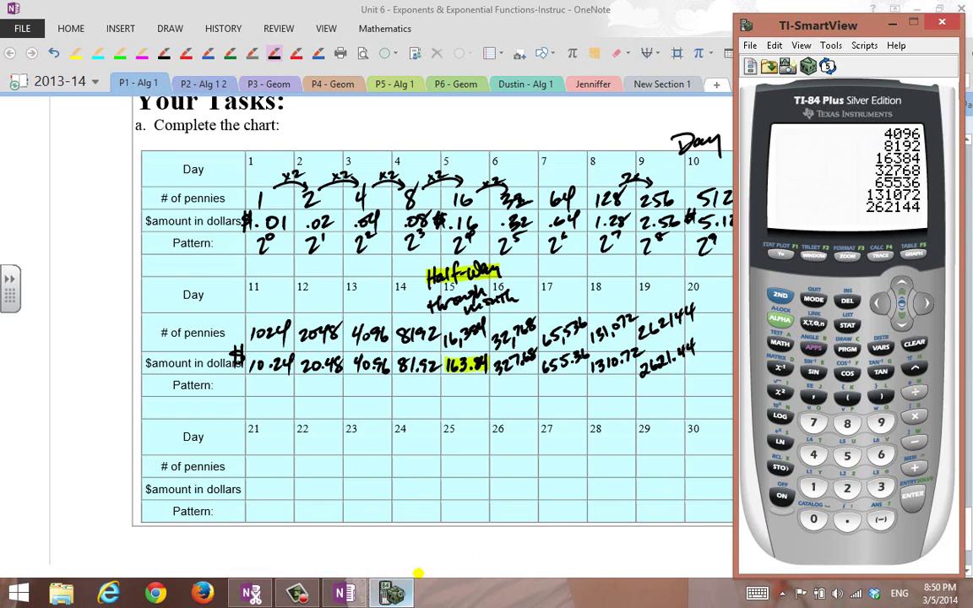
Double to 524,288 and fill day 20 with 524,288 pennies and $5242.88.
{"action": "left_click", "coordinate": [391, 594]}
{"action": "left_click", "coordinate": [915, 498]}
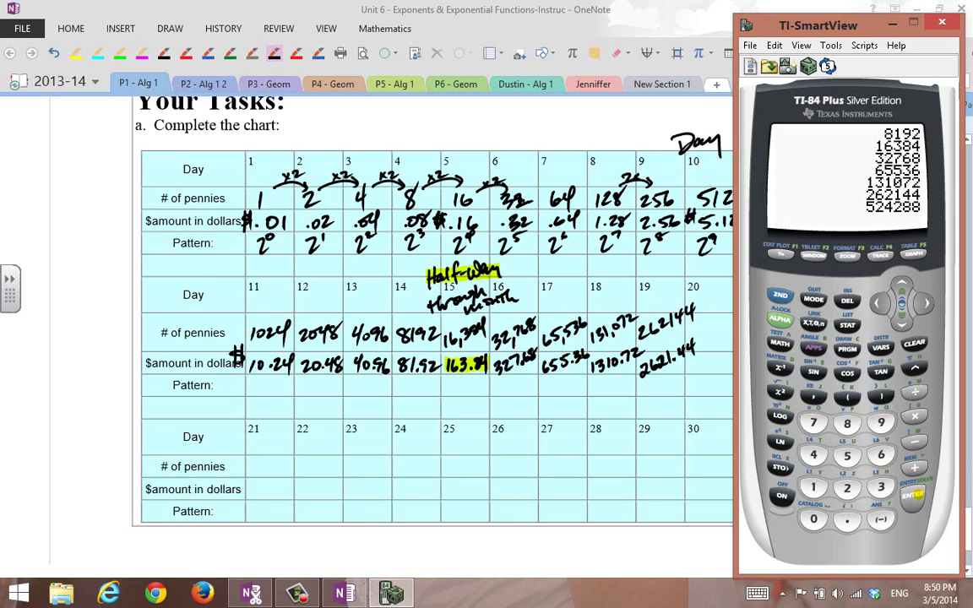
{"action": "left_click", "coordinate": [713, 325]}
{"action": "mouse_move", "coordinate": [710, 321]}
{"action": "left_mouse_down"}
{"action": "mouse_move", "coordinate": [742, 339]}
{"action": "mouse_move", "coordinate": [773, 311]}
{"action": "left_mouse_up"}
{"action": "left_click", "coordinate": [391, 594]}
{"action": "left_click", "coordinate": [405, 568]}
{"action": "mouse_move", "coordinate": [710, 357]}
{"action": "left_mouse_down"}
{"action": "mouse_move", "coordinate": [706, 369]}
{"action": "mouse_move", "coordinate": [751, 361]}
{"action": "left_mouse_up"}
{"action": "left_click", "coordinate": [755, 354]}
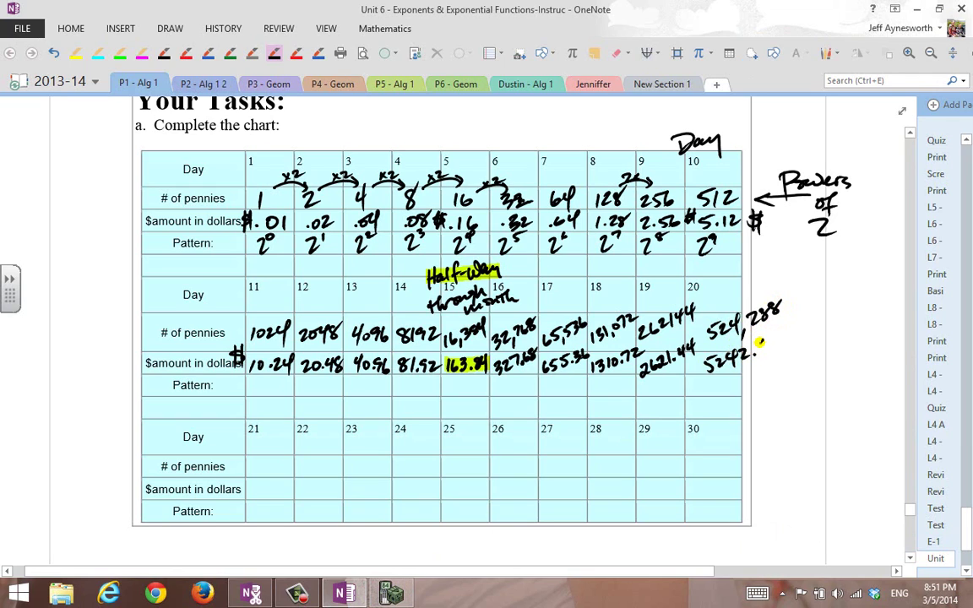
{"action": "left_click_drag", "start_coordinate": [771, 336], "coordinate": [769, 337]}
{"action": "left_click_drag", "start_coordinate": [783, 329], "coordinate": [778, 331]}
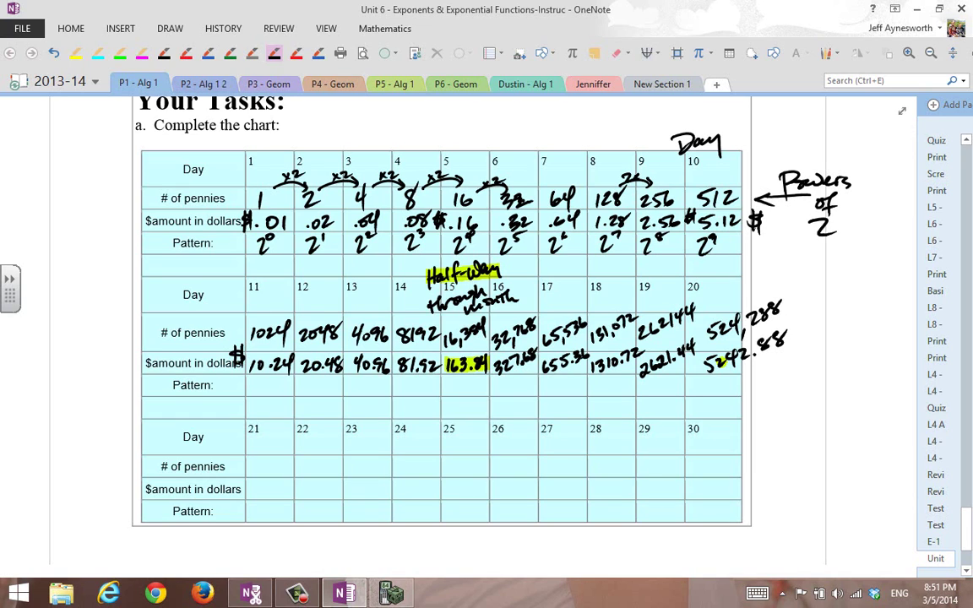
Double to 1048576 and fill day 21 with 1048576 pennies and $10485.76.
{"action": "left_click", "coordinate": [390, 593]}
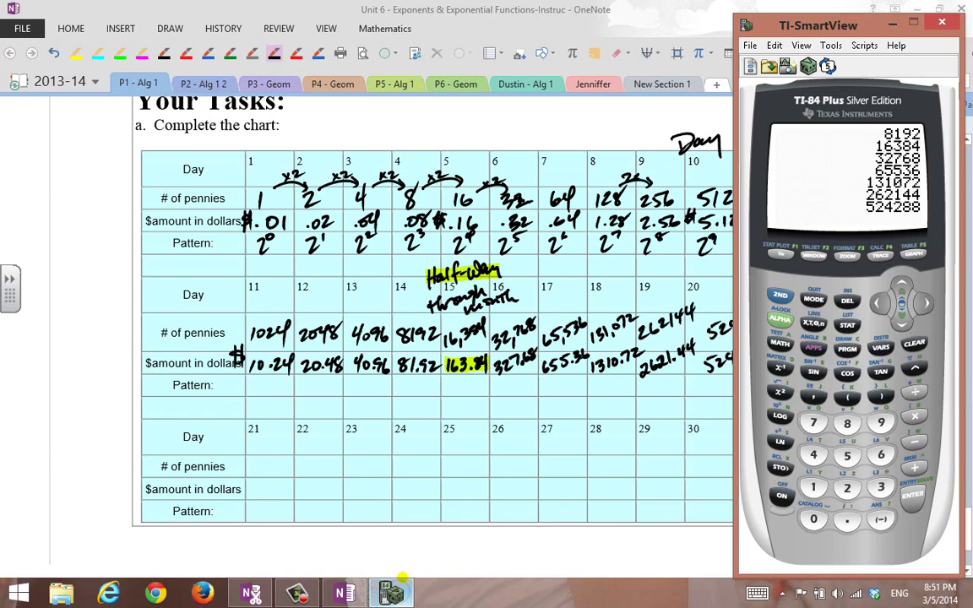
{"action": "left_click", "coordinate": [911, 494]}
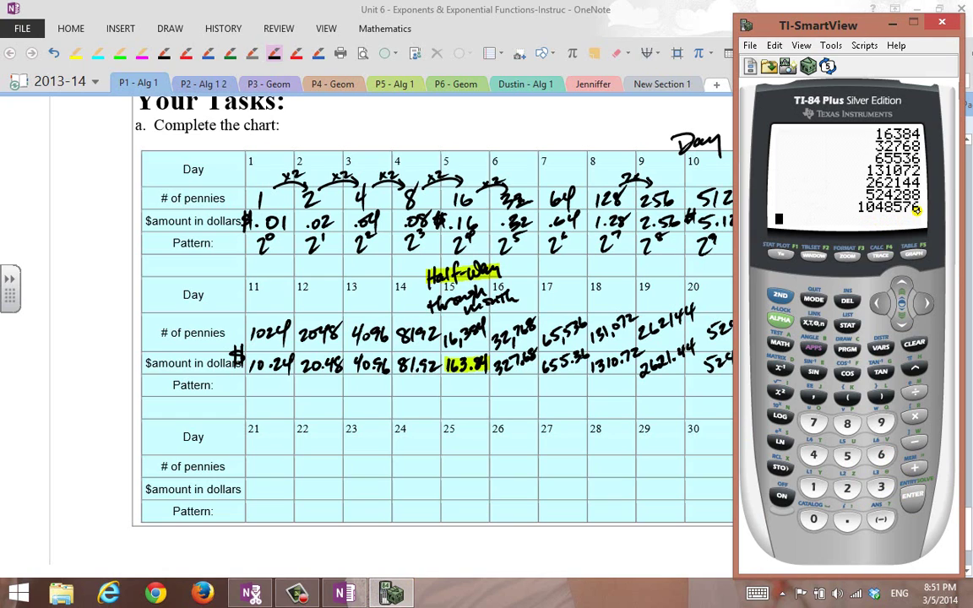
{"action": "left_click", "coordinate": [251, 460]}
{"action": "mouse_move", "coordinate": [239, 461]}
{"action": "left_mouse_down"}
{"action": "mouse_move", "coordinate": [240, 472]}
{"action": "mouse_move", "coordinate": [294, 460]}
{"action": "left_mouse_up"}
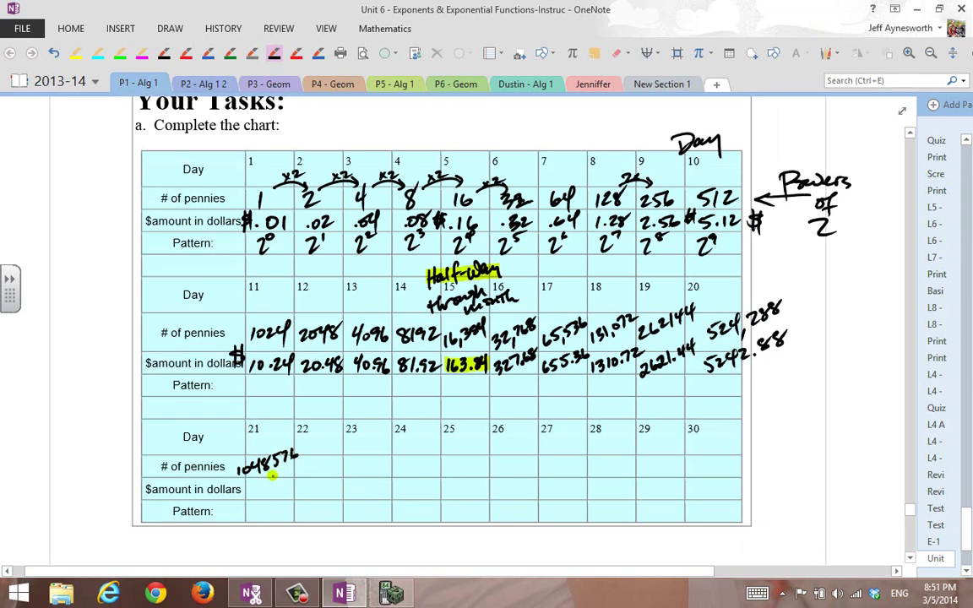
{"action": "mouse_move", "coordinate": [245, 489]}
{"action": "left_mouse_down"}
{"action": "mouse_move", "coordinate": [244, 498]}
{"action": "mouse_move", "coordinate": [267, 493]}
{"action": "left_mouse_up"}
{"action": "left_click_drag", "start_coordinate": [274, 480], "coordinate": [292, 478]}
{"action": "mouse_move", "coordinate": [298, 466]}
{"action": "left_mouse_down"}
{"action": "mouse_move", "coordinate": [302, 475]}
{"action": "mouse_move", "coordinate": [261, 506]}
{"action": "left_mouse_up"}
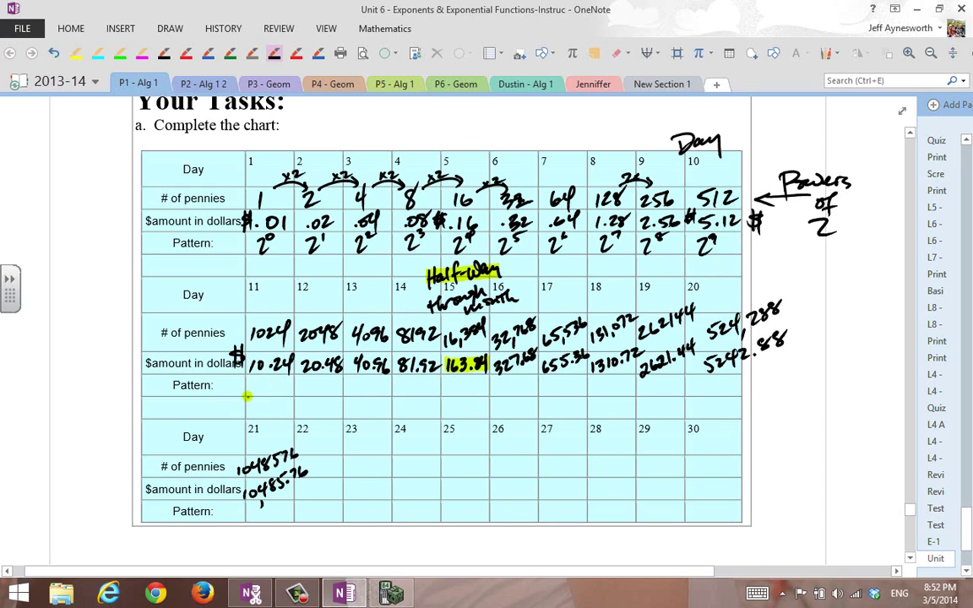
Write the base 2 for day 11 and confirm 2^10 = 1024 on the calculator.
{"action": "mouse_move", "coordinate": [251, 388]}
{"action": "left_mouse_down"}
{"action": "mouse_move", "coordinate": [264, 399]}
{"action": "mouse_move", "coordinate": [272, 381]}
{"action": "left_mouse_up"}
{"action": "left_click", "coordinate": [391, 593]}
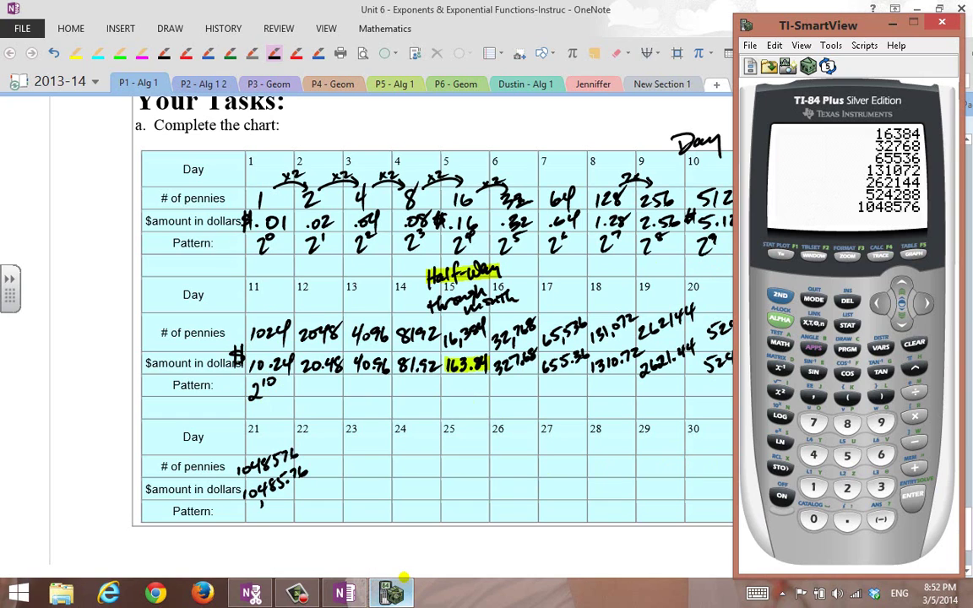
{"action": "left_click", "coordinate": [847, 487]}
{"action": "left_click", "coordinate": [914, 368]}
{"action": "left_click", "coordinate": [813, 487]}
{"action": "left_click", "coordinate": [813, 519]}
{"action": "left_click", "coordinate": [912, 494]}
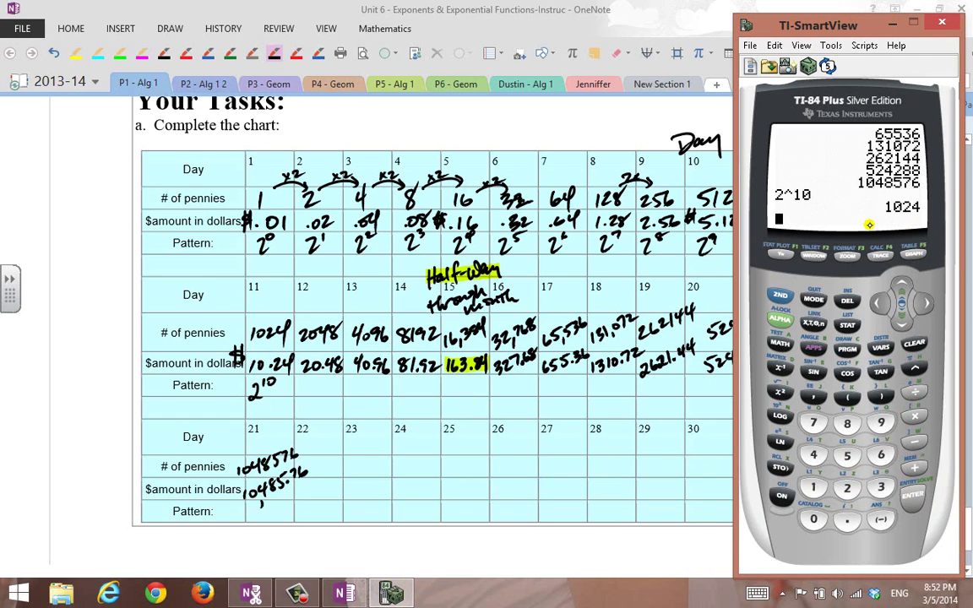
Ink the Pattern exponents 2^11 through 2^19 for days 12–20 and 2^20 for day 21.
{"action": "left_click", "coordinate": [304, 385]}
{"action": "mouse_move", "coordinate": [302, 384]}
{"action": "left_mouse_down"}
{"action": "mouse_move", "coordinate": [314, 397]}
{"action": "mouse_move", "coordinate": [321, 387]}
{"action": "mouse_move", "coordinate": [366, 400]}
{"action": "mouse_move", "coordinate": [385, 387]}
{"action": "mouse_move", "coordinate": [419, 403]}
{"action": "mouse_move", "coordinate": [425, 389]}
{"action": "mouse_move", "coordinate": [463, 400]}
{"action": "mouse_move", "coordinate": [478, 386]}
{"action": "mouse_move", "coordinate": [514, 403]}
{"action": "mouse_move", "coordinate": [558, 402]}
{"action": "mouse_move", "coordinate": [577, 385]}
{"action": "mouse_move", "coordinate": [609, 402]}
{"action": "mouse_move", "coordinate": [623, 385]}
{"action": "mouse_move", "coordinate": [660, 402]}
{"action": "mouse_move", "coordinate": [675, 386]}
{"action": "mouse_move", "coordinate": [710, 401]}
{"action": "left_mouse_up"}
{"action": "left_click_drag", "start_coordinate": [707, 377], "coordinate": [708, 386]}
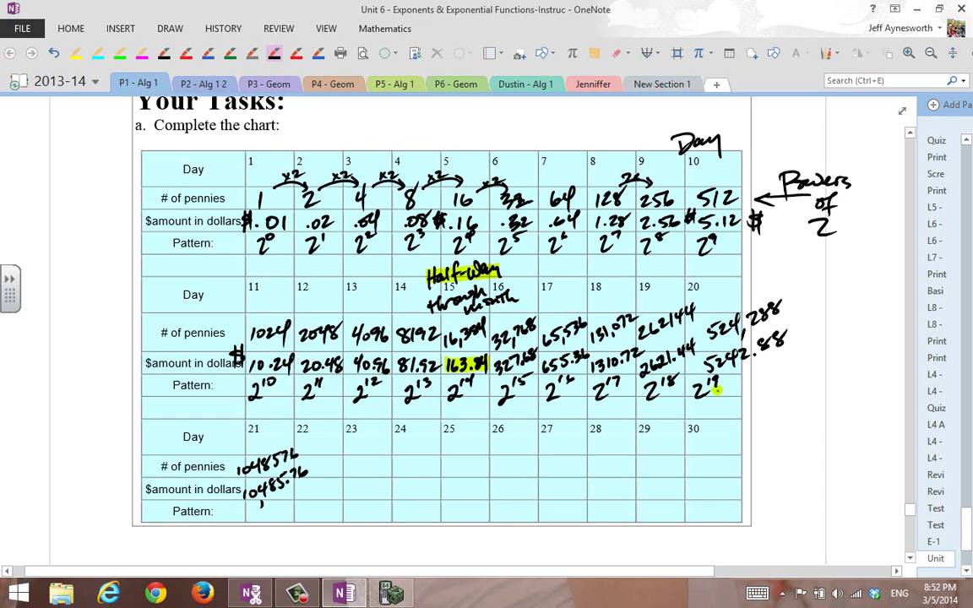
{"action": "mouse_move", "coordinate": [252, 520]}
{"action": "left_mouse_down"}
{"action": "mouse_move", "coordinate": [263, 536]}
{"action": "mouse_move", "coordinate": [276, 505]}
{"action": "left_mouse_up"}
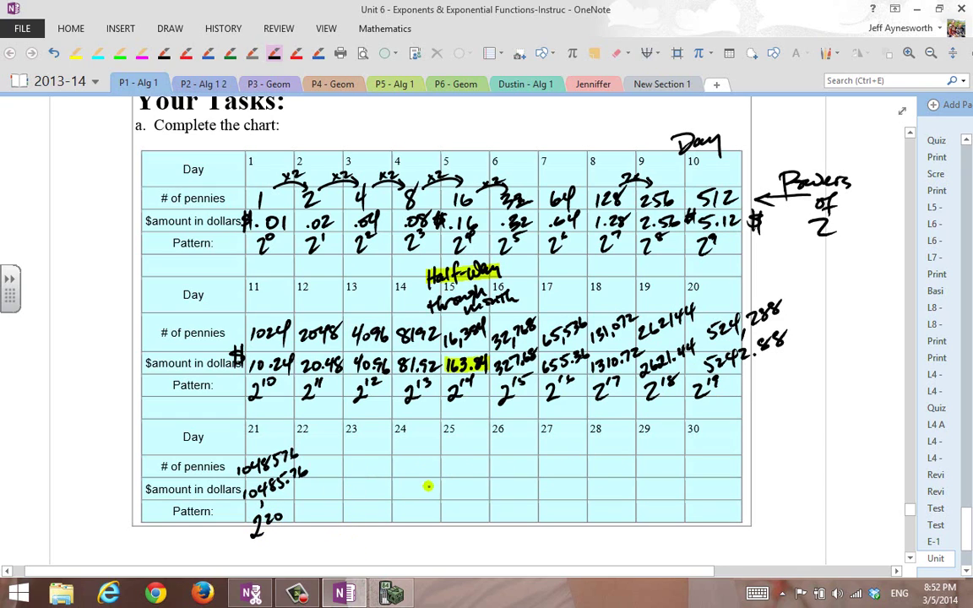
Draw an arrow across days 22–28, then start a red note left of the chart.
{"action": "mouse_move", "coordinate": [356, 488]}
{"action": "left_mouse_down"}
{"action": "mouse_move", "coordinate": [597, 473]}
{"action": "mouse_move", "coordinate": [601, 504]}
{"action": "left_mouse_up"}
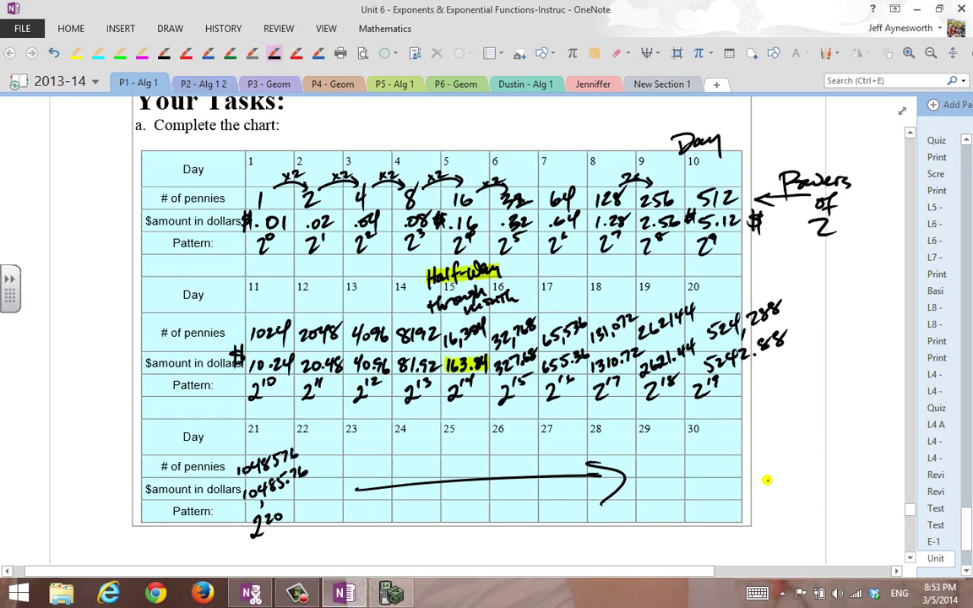
{"action": "left_click", "coordinate": [295, 52]}
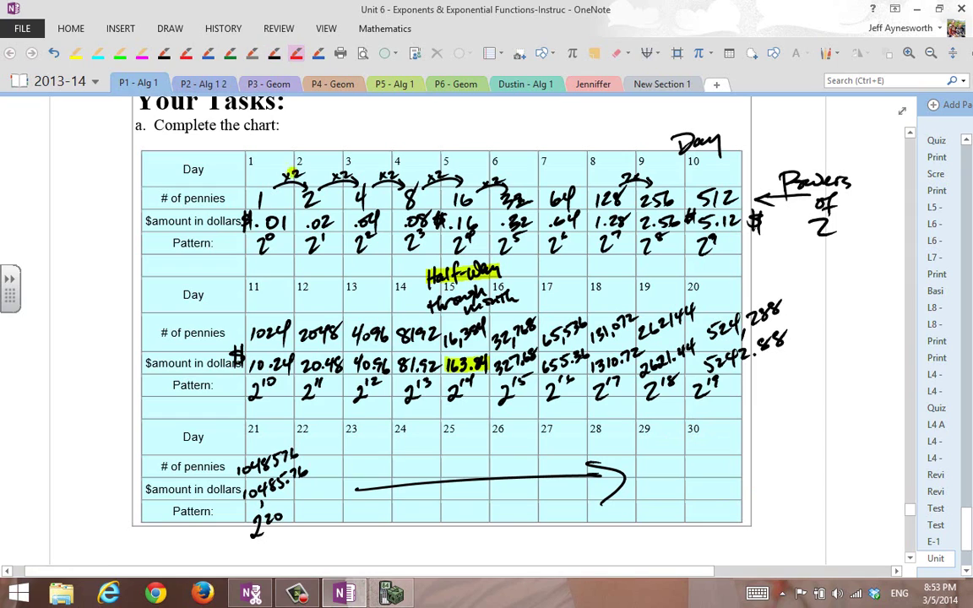
{"action": "mouse_move", "coordinate": [49, 206]}
{"action": "left_mouse_down"}
{"action": "mouse_move", "coordinate": [85, 213]}
{"action": "mouse_move", "coordinate": [58, 272]}
{"action": "mouse_move", "coordinate": [78, 278]}
{"action": "mouse_move", "coordinate": [97, 228]}
{"action": "mouse_move", "coordinate": [112, 233]}
{"action": "mouse_move", "coordinate": [118, 222]}
{"action": "mouse_move", "coordinate": [148, 243]}
{"action": "mouse_move", "coordinate": [95, 269]}
{"action": "mouse_move", "coordinate": [119, 285]}
{"action": "left_mouse_up"}
Circle days 1, 2, 3, 4, 7, 9, 10 and 20 in red, linking each to its exponent.
{"action": "mouse_move", "coordinate": [252, 151]}
{"action": "left_mouse_down"}
{"action": "mouse_move", "coordinate": [245, 162]}
{"action": "mouse_move", "coordinate": [253, 152]}
{"action": "mouse_move", "coordinate": [279, 234]}
{"action": "left_mouse_up"}
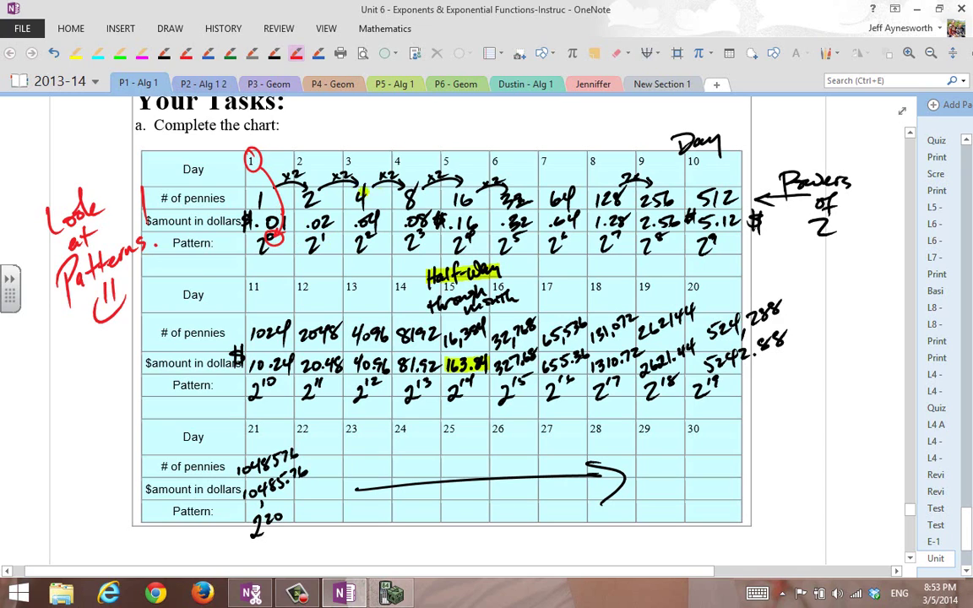
{"action": "mouse_move", "coordinate": [293, 152]}
{"action": "left_mouse_down"}
{"action": "mouse_move", "coordinate": [332, 233]}
{"action": "mouse_move", "coordinate": [324, 235]}
{"action": "left_mouse_up"}
{"action": "mouse_move", "coordinate": [341, 155]}
{"action": "left_mouse_down"}
{"action": "mouse_move", "coordinate": [387, 198]}
{"action": "mouse_move", "coordinate": [370, 238]}
{"action": "mouse_move", "coordinate": [377, 227]}
{"action": "left_mouse_up"}
{"action": "mouse_move", "coordinate": [397, 152]}
{"action": "left_mouse_down"}
{"action": "mouse_move", "coordinate": [427, 224]}
{"action": "mouse_move", "coordinate": [410, 239]}
{"action": "left_mouse_up"}
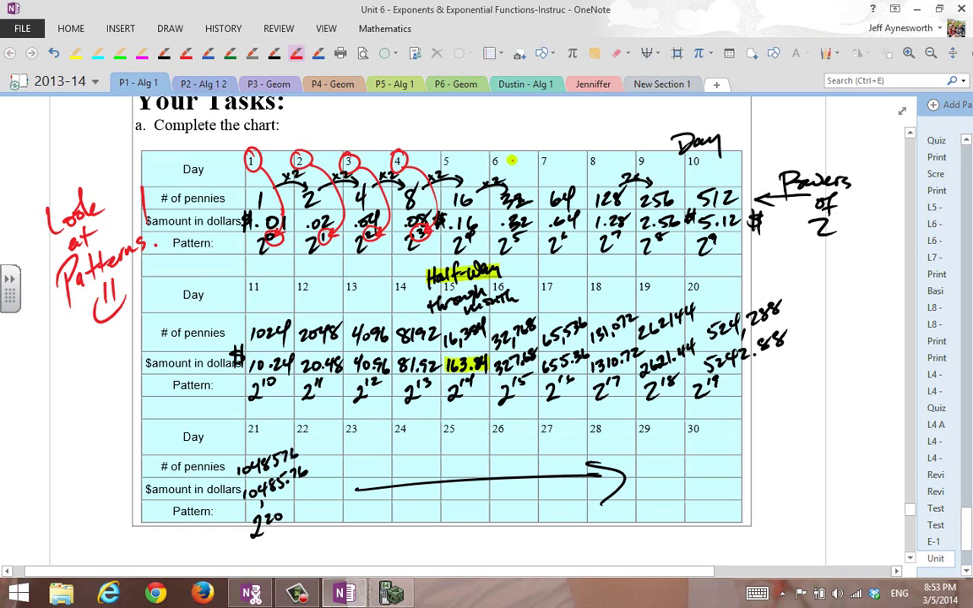
{"action": "mouse_move", "coordinate": [550, 153]}
{"action": "left_mouse_down"}
{"action": "mouse_move", "coordinate": [585, 190]}
{"action": "mouse_move", "coordinate": [565, 233]}
{"action": "left_mouse_up"}
{"action": "mouse_move", "coordinate": [651, 169]}
{"action": "left_mouse_down"}
{"action": "mouse_move", "coordinate": [630, 153]}
{"action": "mouse_move", "coordinate": [651, 163]}
{"action": "mouse_move", "coordinate": [673, 203]}
{"action": "mouse_move", "coordinate": [648, 234]}
{"action": "mouse_move", "coordinate": [672, 226]}
{"action": "left_mouse_up"}
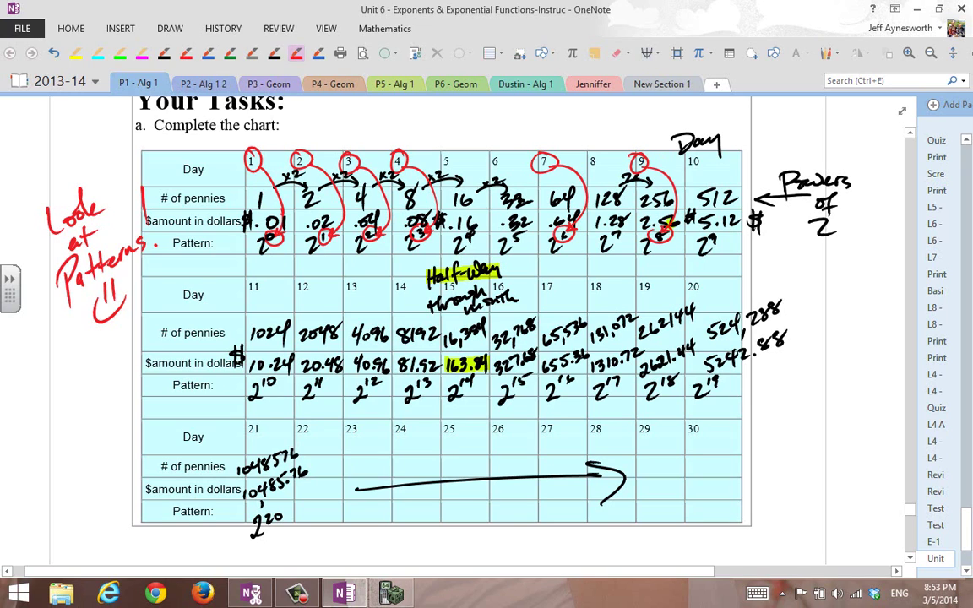
{"action": "mouse_move", "coordinate": [708, 158]}
{"action": "left_mouse_down"}
{"action": "mouse_move", "coordinate": [698, 155]}
{"action": "mouse_move", "coordinate": [718, 229]}
{"action": "mouse_move", "coordinate": [727, 223]}
{"action": "left_mouse_up"}
{"action": "mouse_move", "coordinate": [708, 278]}
{"action": "left_mouse_down"}
{"action": "mouse_move", "coordinate": [694, 275]}
{"action": "mouse_move", "coordinate": [731, 329]}
{"action": "mouse_move", "coordinate": [725, 372]}
{"action": "mouse_move", "coordinate": [715, 368]}
{"action": "left_mouse_up"}
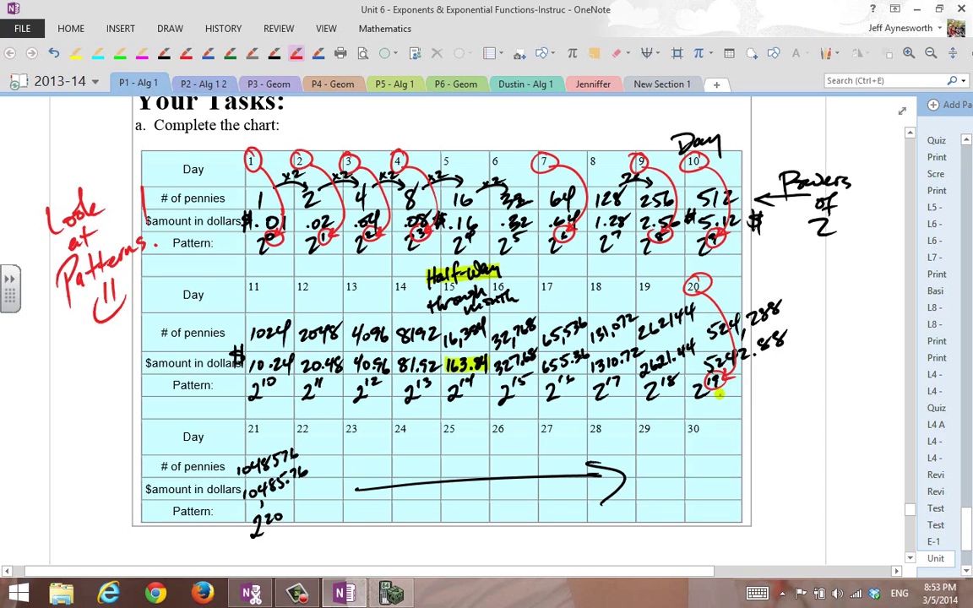
Circle day 21, point days 22 and 30 to their Pattern cells, and write 2^21 and 2^29.
{"action": "mouse_move", "coordinate": [263, 419]}
{"action": "left_mouse_down"}
{"action": "mouse_move", "coordinate": [287, 507]}
{"action": "mouse_move", "coordinate": [295, 500]}
{"action": "left_mouse_up"}
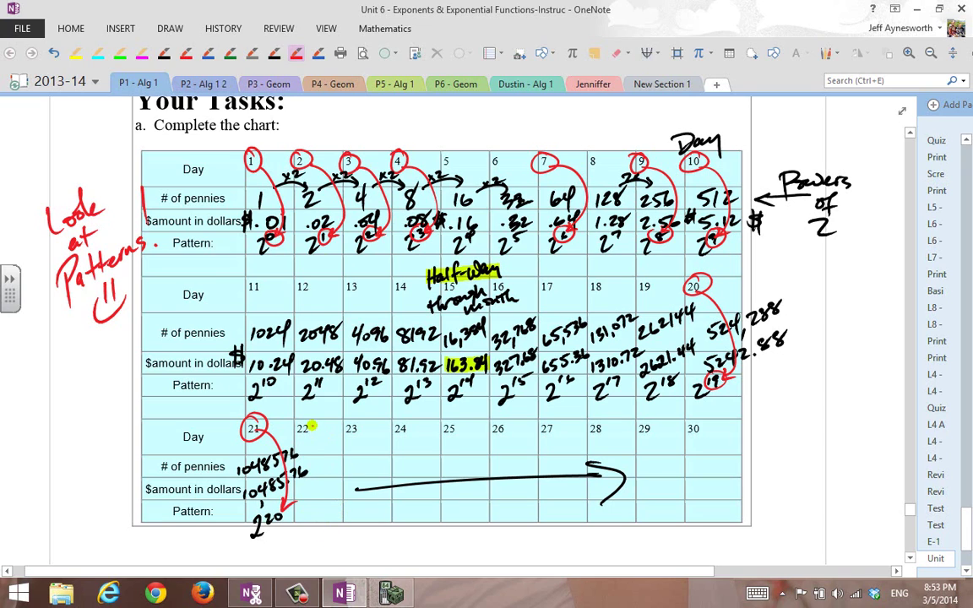
{"action": "left_click_drag", "start_coordinate": [313, 427], "coordinate": [320, 502]}
{"action": "mouse_move", "coordinate": [333, 495]}
{"action": "left_mouse_down"}
{"action": "mouse_move", "coordinate": [318, 504]}
{"action": "mouse_move", "coordinate": [323, 535]}
{"action": "mouse_move", "coordinate": [330, 512]}
{"action": "left_mouse_up"}
{"action": "mouse_move", "coordinate": [334, 502]}
{"action": "left_mouse_down"}
{"action": "mouse_move", "coordinate": [373, 534]}
{"action": "mouse_move", "coordinate": [394, 507]}
{"action": "left_mouse_up"}
{"action": "mouse_move", "coordinate": [697, 424]}
{"action": "left_mouse_down"}
{"action": "mouse_move", "coordinate": [716, 445]}
{"action": "mouse_move", "coordinate": [717, 488]}
{"action": "mouse_move", "coordinate": [727, 478]}
{"action": "left_mouse_up"}
{"action": "mouse_move", "coordinate": [696, 512]}
{"action": "left_mouse_down"}
{"action": "mouse_move", "coordinate": [699, 528]}
{"action": "mouse_move", "coordinate": [711, 525]}
{"action": "mouse_move", "coordinate": [724, 499]}
{"action": "left_mouse_up"}
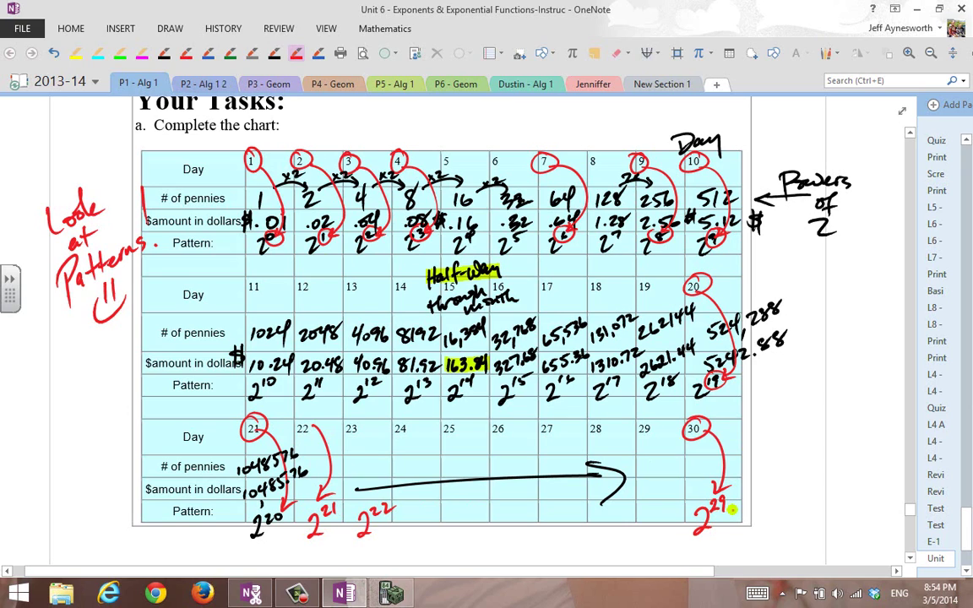
Compute 2^29 = 536870912 on the TI-84 emulator and return to the notebook.
{"action": "left_click", "coordinate": [391, 594]}
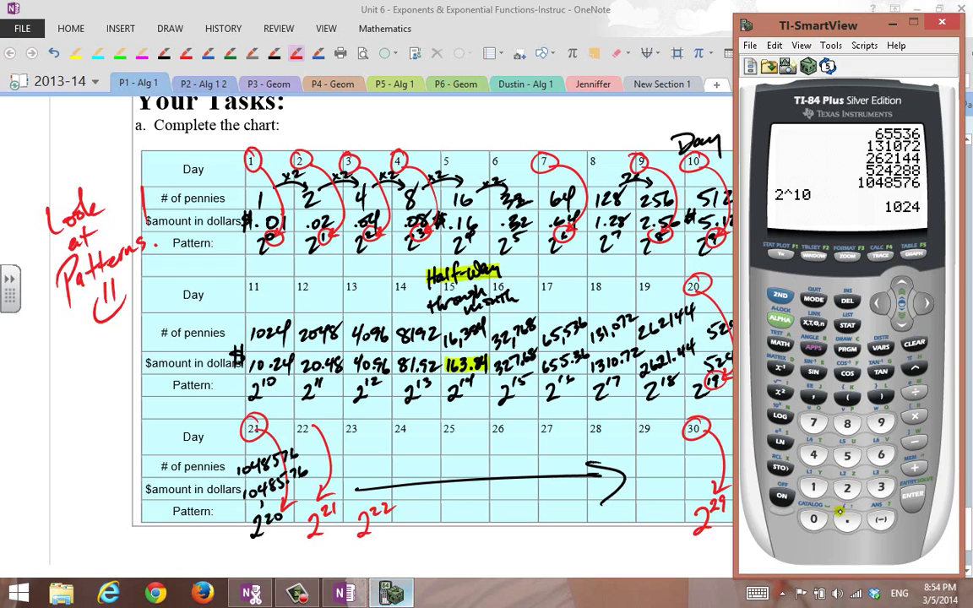
{"action": "type", "text": "2^29"}
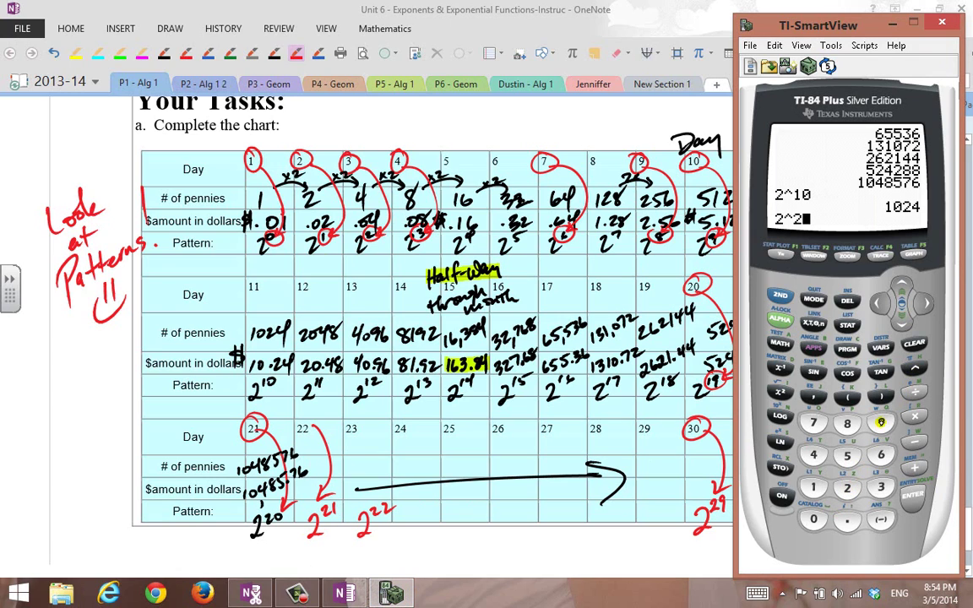
{"action": "left_click", "coordinate": [914, 494]}
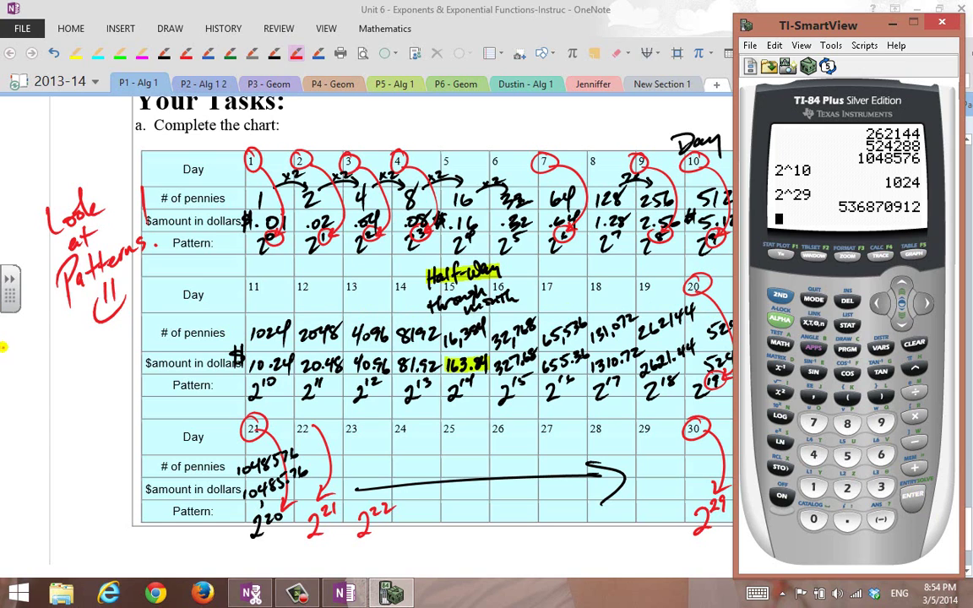
{"action": "left_click", "coordinate": [85, 410]}
{"action": "scroll", "coordinate": [497, 376], "scroll_direction": "down", "scroll_amount": 3}
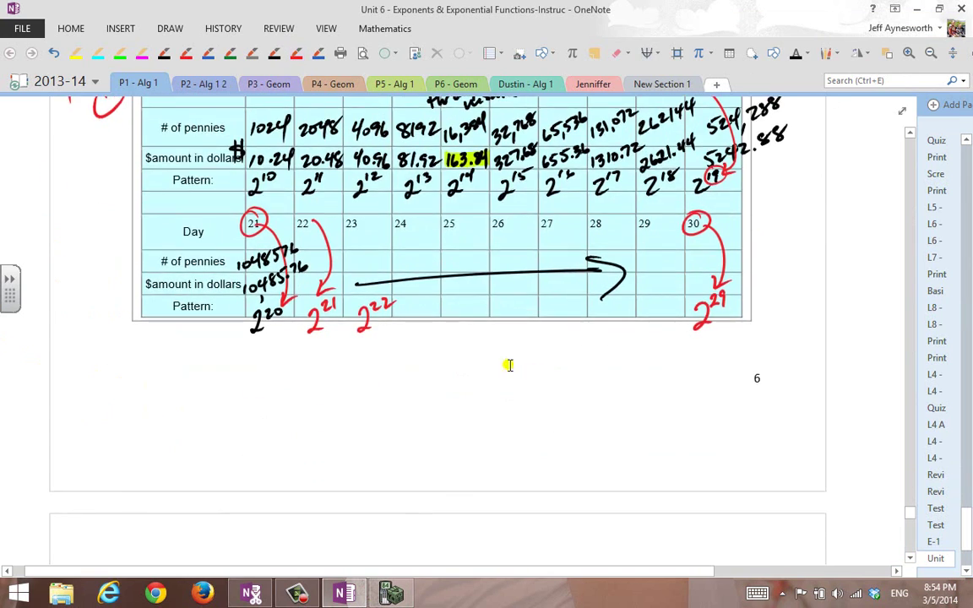
{"action": "scroll", "coordinate": [412, 346], "scroll_direction": "up", "scroll_amount": 2}
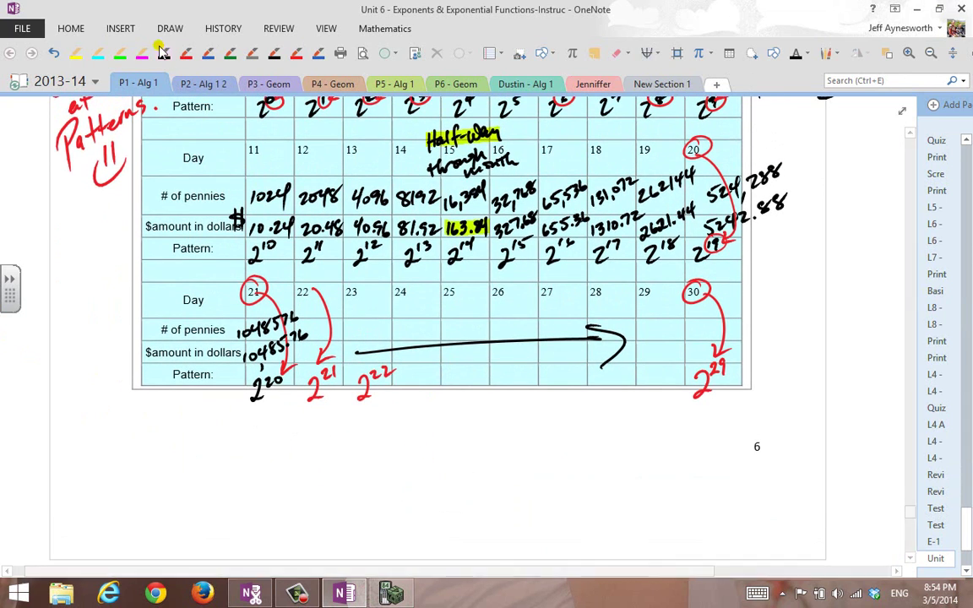
{"action": "left_click", "coordinate": [120, 28]}
Clip the calculator display, cut the clipping, and delete its leftover timestamp note.
{"action": "left_click", "coordinate": [246, 68]}
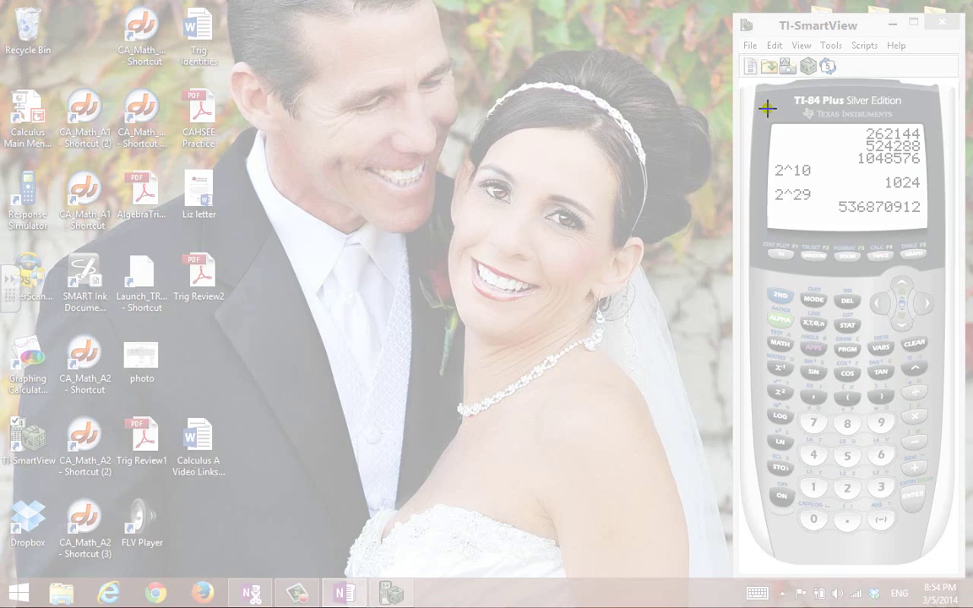
{"action": "left_click_drag", "start_coordinate": [775, 125], "coordinate": [925, 268]}
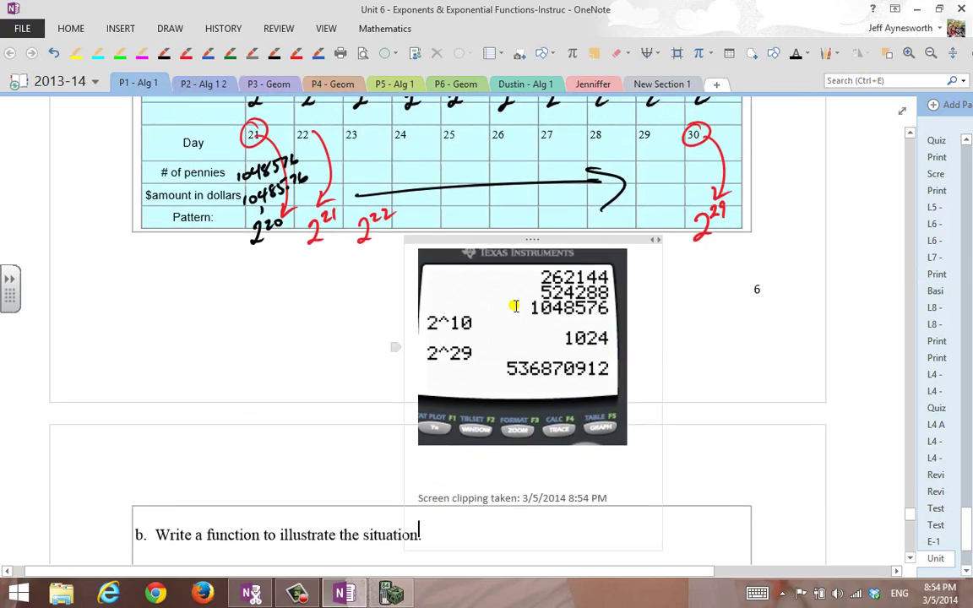
{"action": "right_click", "coordinate": [520, 292]}
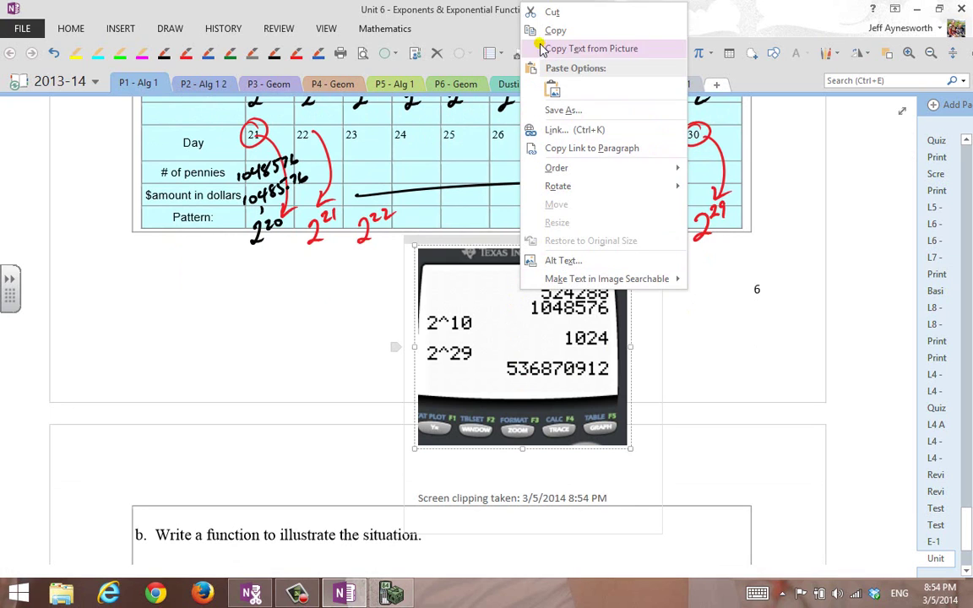
{"action": "left_click", "coordinate": [545, 12]}
{"action": "left_click", "coordinate": [528, 239]}
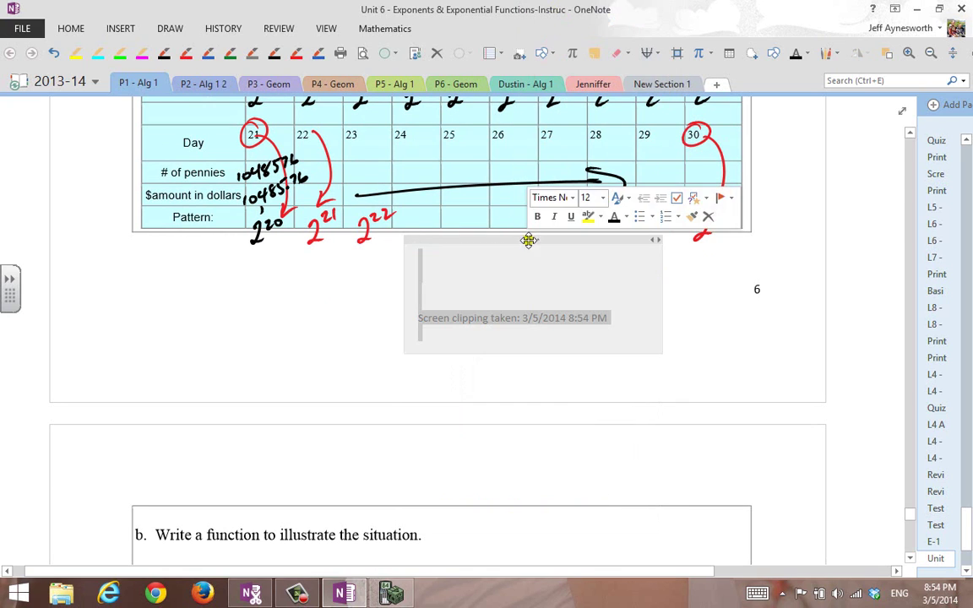
{"action": "left_click", "coordinate": [438, 55]}
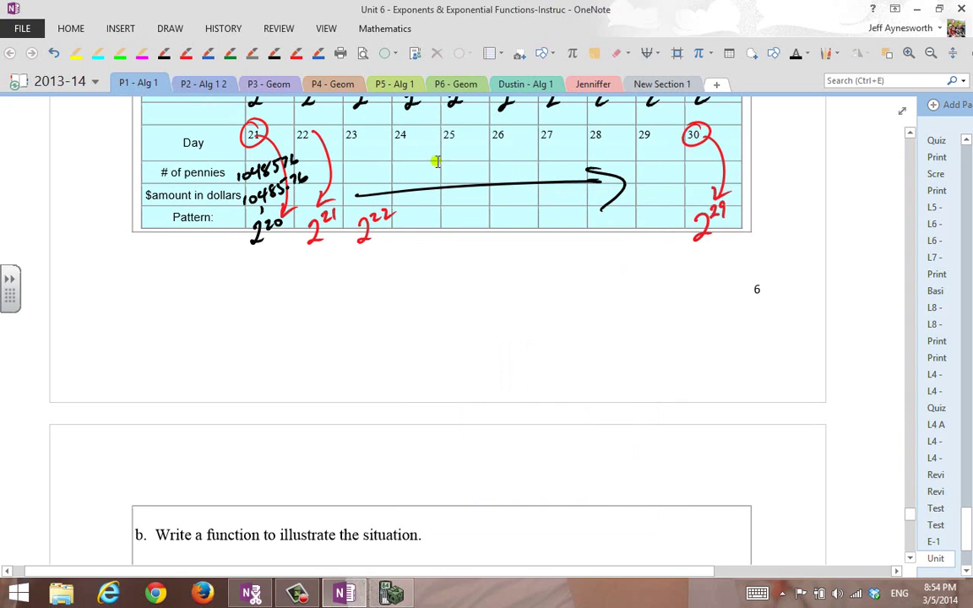
Paste the calculator clipping below the chart, shrink it, and place it under the day-30 column.
{"action": "left_click", "coordinate": [423, 264]}
{"action": "right_click", "coordinate": [422, 263]}
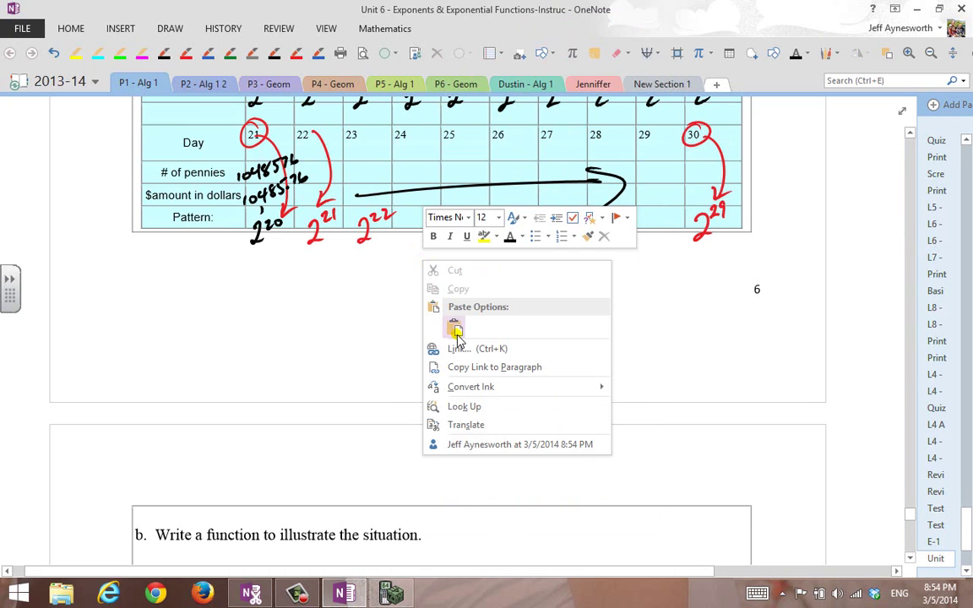
{"action": "left_click", "coordinate": [395, 326]}
{"action": "left_click_drag", "start_coordinate": [629, 448], "coordinate": [574, 394]}
{"action": "left_click_drag", "start_coordinate": [512, 316], "coordinate": [722, 312]}
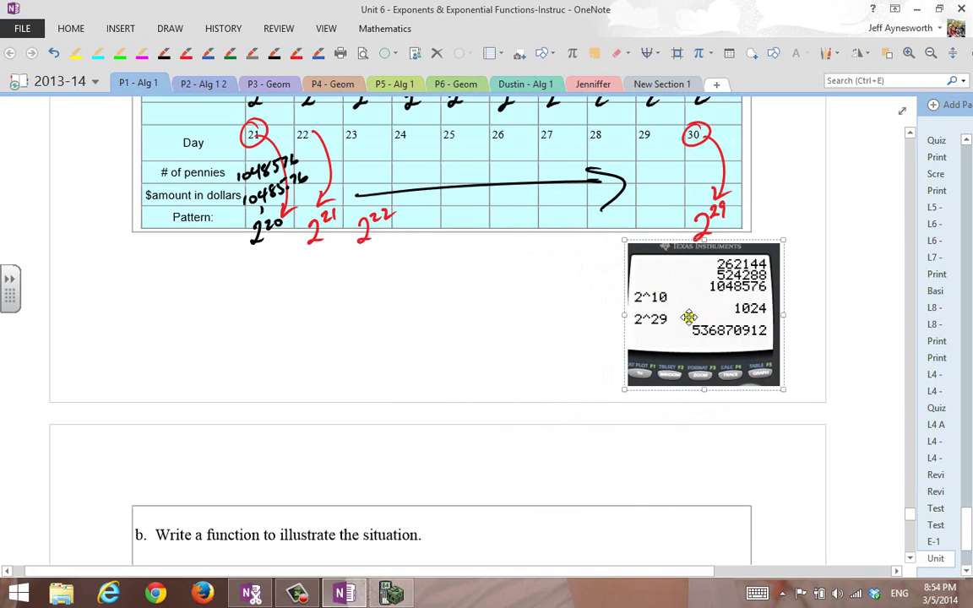
{"action": "left_click_drag", "start_coordinate": [662, 283], "coordinate": [565, 281]}
{"action": "left_click", "coordinate": [786, 217]}
{"action": "scroll", "coordinate": [786, 217], "scroll_direction": "up", "scroll_amount": 4}
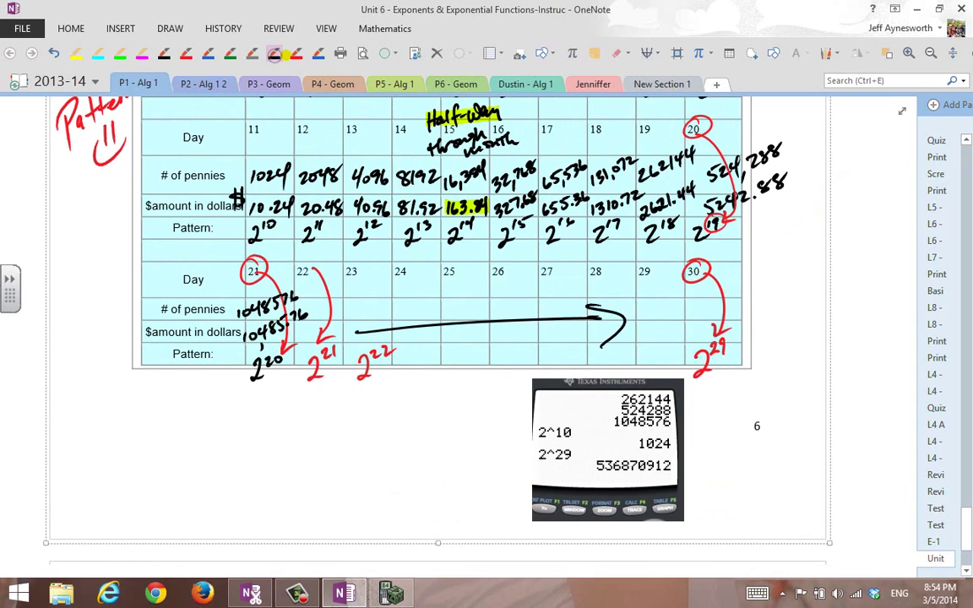
In red ink, add commas and a dollar sign to 536870912 and label the clip 'Day 30'.
{"action": "left_click", "coordinate": [297, 52]}
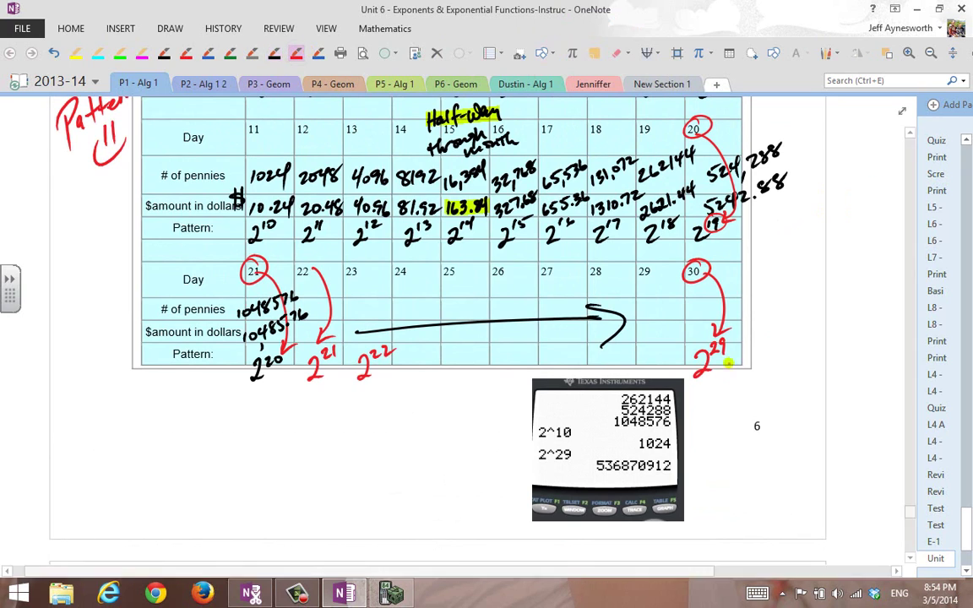
{"action": "left_click_drag", "start_coordinate": [669, 465], "coordinate": [658, 465]}
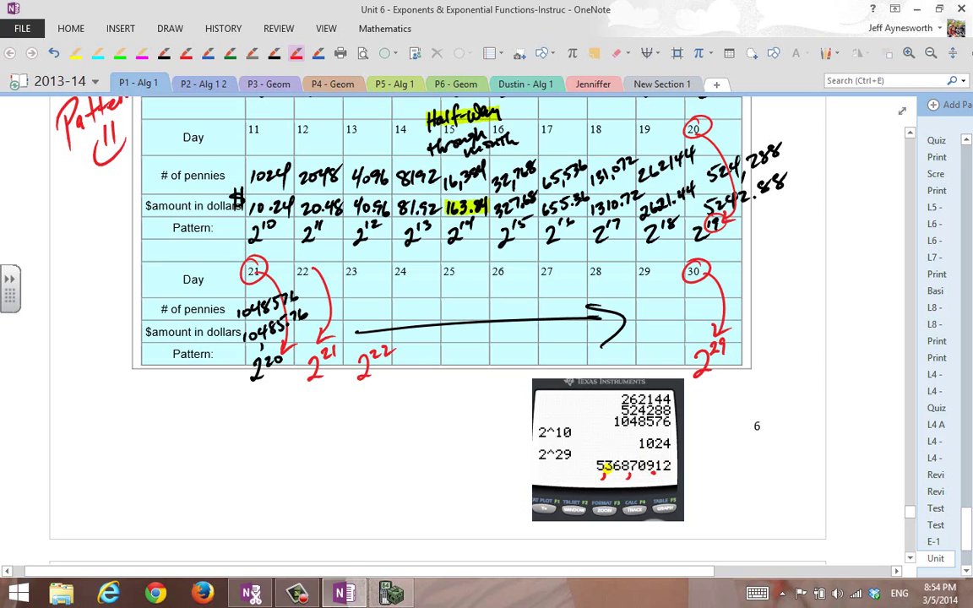
{"action": "left_click_drag", "start_coordinate": [588, 444], "coordinate": [584, 466]}
{"action": "mouse_move", "coordinate": [467, 457]}
{"action": "left_mouse_down"}
{"action": "mouse_move", "coordinate": [470, 475]}
{"action": "mouse_move", "coordinate": [494, 461]}
{"action": "mouse_move", "coordinate": [497, 475]}
{"action": "left_mouse_up"}
{"action": "mouse_move", "coordinate": [502, 456]}
{"action": "left_mouse_down"}
{"action": "mouse_move", "coordinate": [497, 505]}
{"action": "mouse_move", "coordinate": [514, 482]}
{"action": "left_mouse_up"}
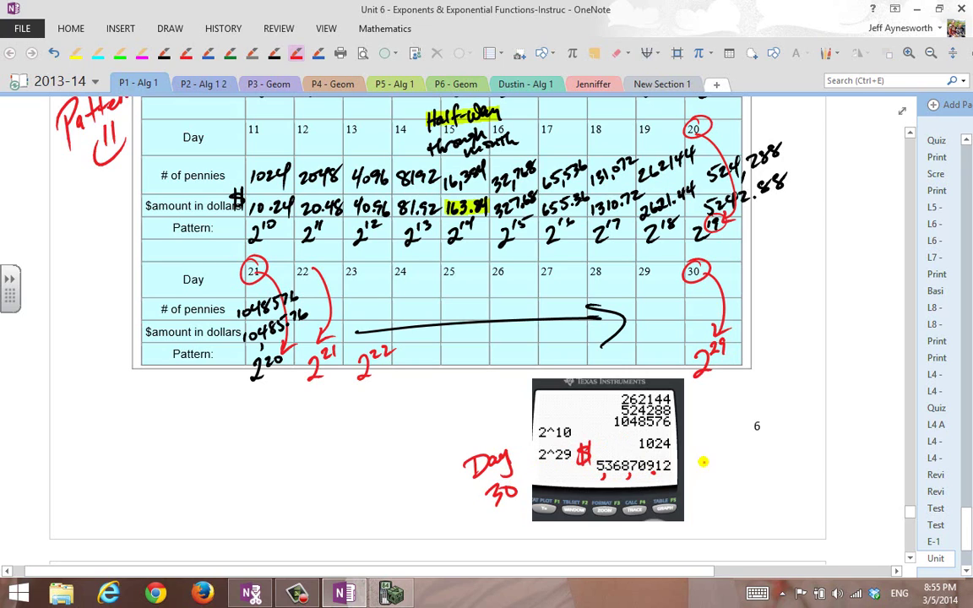
Write 'over 5 million!!' beside the calculator result.
{"action": "left_click_drag", "start_coordinate": [694, 460], "coordinate": [758, 456]}
{"action": "mouse_move", "coordinate": [706, 476]}
{"action": "left_mouse_down"}
{"action": "mouse_move", "coordinate": [701, 499]}
{"action": "mouse_move", "coordinate": [718, 475]}
{"action": "left_mouse_up"}
{"action": "left_click_drag", "start_coordinate": [723, 489], "coordinate": [747, 497]}
{"action": "left_click", "coordinate": [758, 478]}
{"action": "left_click_drag", "start_coordinate": [749, 488], "coordinate": [760, 497]}
{"action": "left_click_drag", "start_coordinate": [767, 475], "coordinate": [774, 496]}
{"action": "left_click_drag", "start_coordinate": [779, 488], "coordinate": [797, 496]}
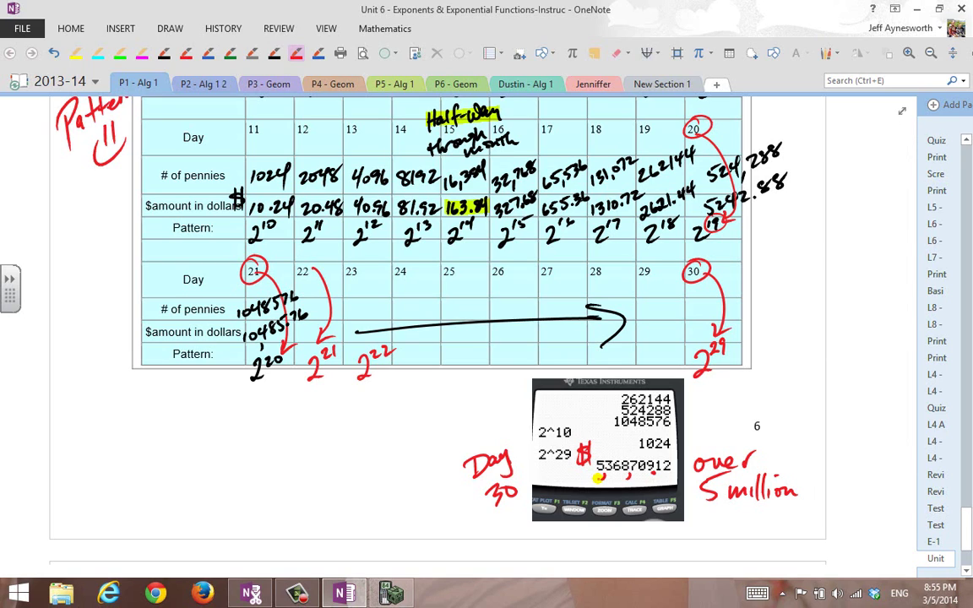
{"action": "left_click_drag", "start_coordinate": [599, 475], "coordinate": [598, 480]}
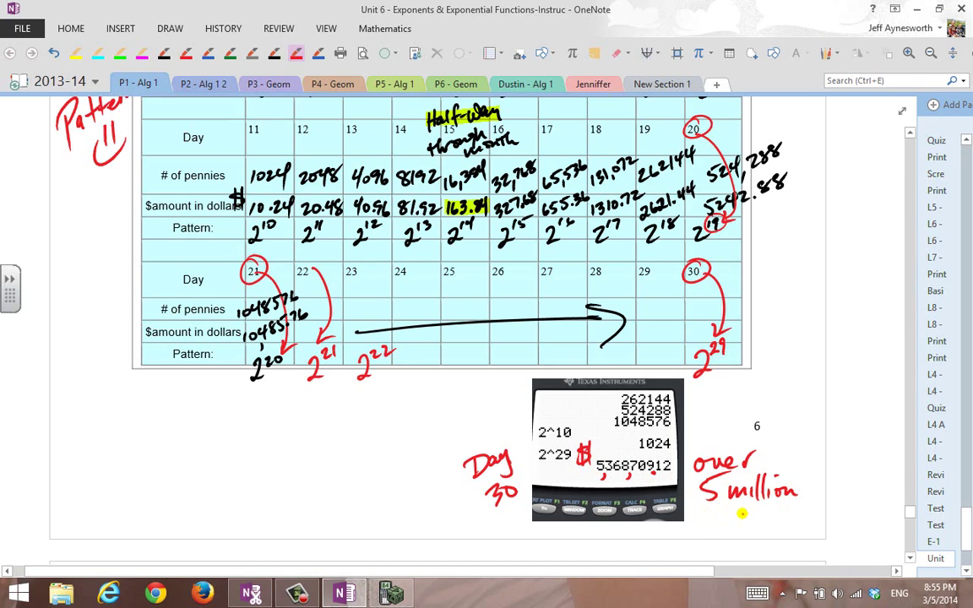
{"action": "left_click", "coordinate": [810, 501]}
{"action": "mouse_move", "coordinate": [782, 463]}
{"action": "left_mouse_down"}
{"action": "mouse_move", "coordinate": [806, 488]}
{"action": "mouse_move", "coordinate": [760, 524]}
{"action": "left_mouse_up"}
{"action": "mouse_move", "coordinate": [771, 510]}
{"action": "left_mouse_down"}
{"action": "mouse_move", "coordinate": [769, 521]}
{"action": "mouse_move", "coordinate": [790, 527]}
{"action": "left_mouse_up"}
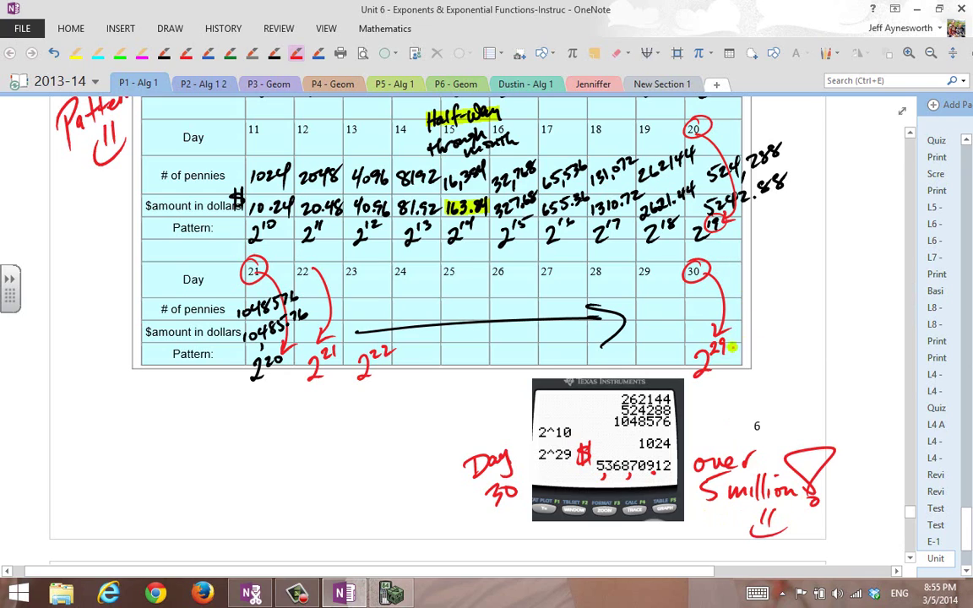
Circle 536870912, connect it to the 2^29 cell, and highlight the result and day 30 in yellow.
{"action": "mouse_move", "coordinate": [621, 483]}
{"action": "left_mouse_down"}
{"action": "mouse_move", "coordinate": [562, 467]}
{"action": "mouse_move", "coordinate": [694, 462]}
{"action": "left_mouse_up"}
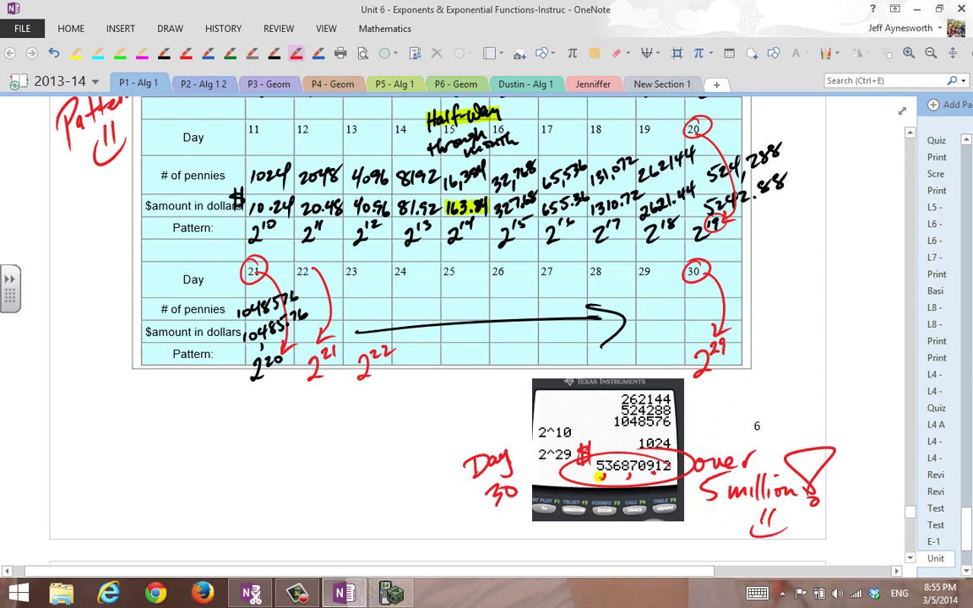
{"action": "left_click_drag", "start_coordinate": [651, 472], "coordinate": [648, 478]}
{"action": "mouse_move", "coordinate": [601, 442]}
{"action": "left_mouse_down"}
{"action": "mouse_move", "coordinate": [671, 335]}
{"action": "mouse_move", "coordinate": [733, 328]}
{"action": "mouse_move", "coordinate": [735, 310]}
{"action": "left_mouse_up"}
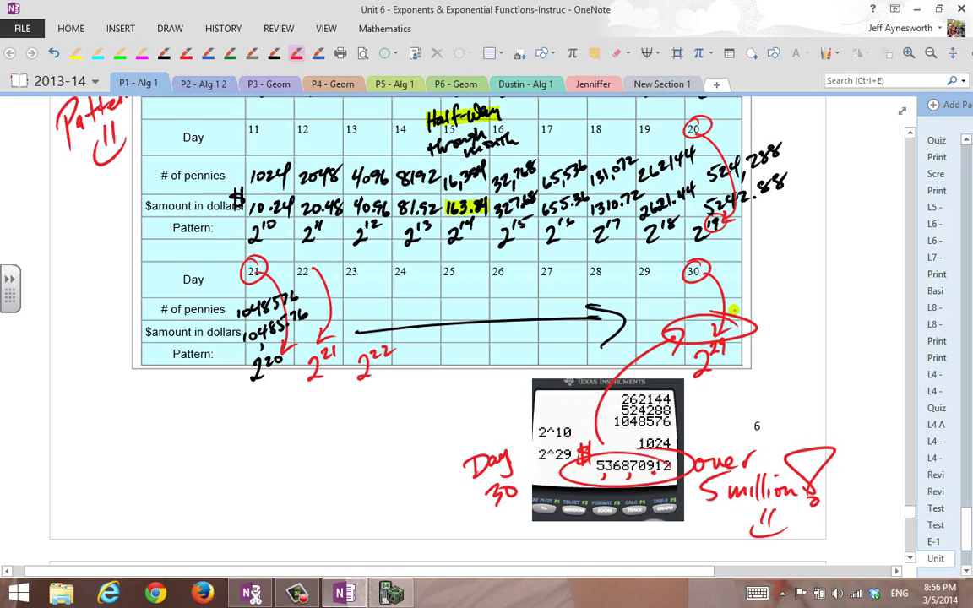
{"action": "left_click", "coordinate": [75, 53]}
{"action": "left_click_drag", "start_coordinate": [591, 465], "coordinate": [675, 466]}
{"action": "left_click_drag", "start_coordinate": [667, 329], "coordinate": [750, 329]}
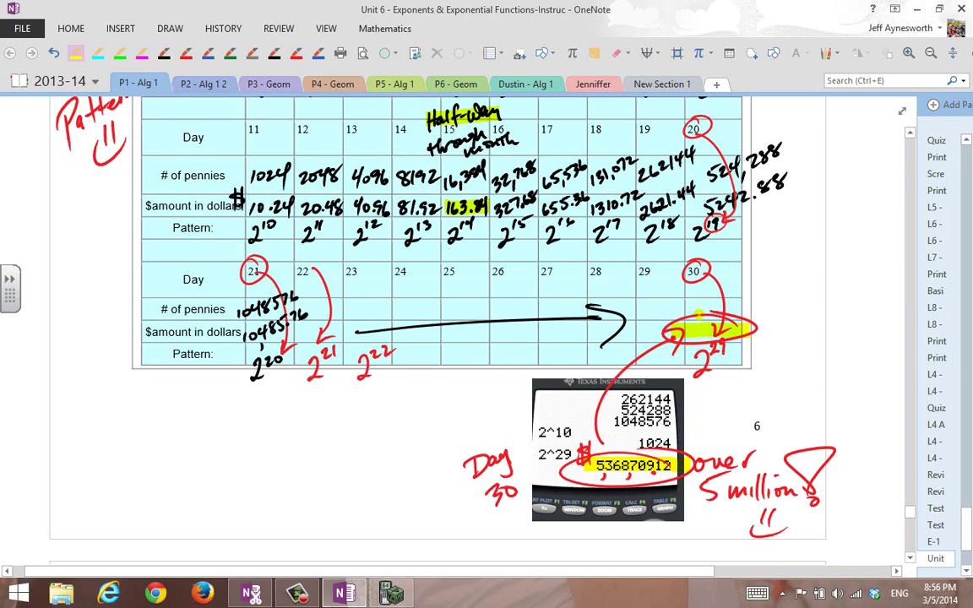
{"action": "left_click_drag", "start_coordinate": [680, 272], "coordinate": [716, 272]}
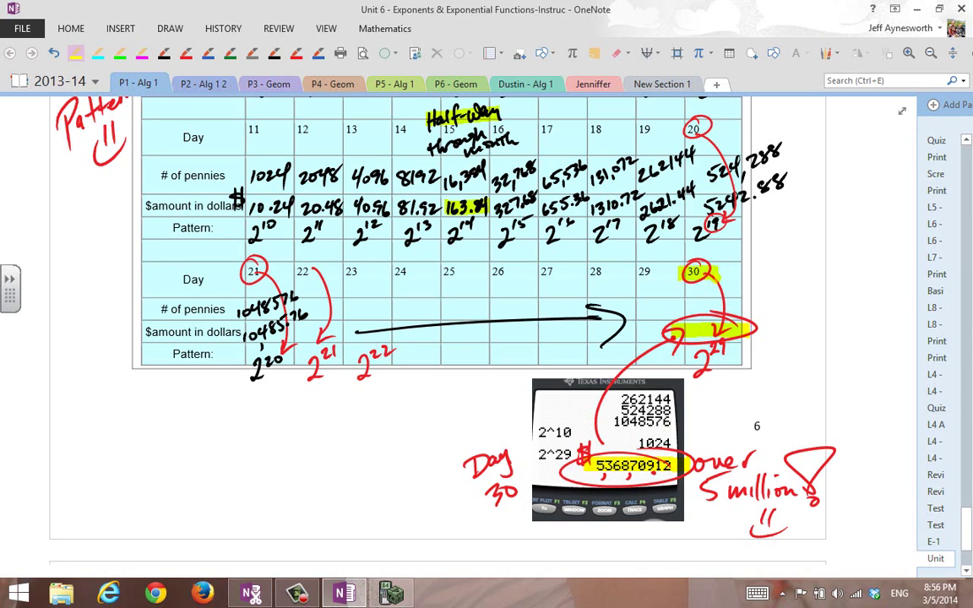
Write y = 2^x in black ink below the chart.
{"action": "scroll", "coordinate": [802, 372], "scroll_direction": "up", "scroll_amount": 1}
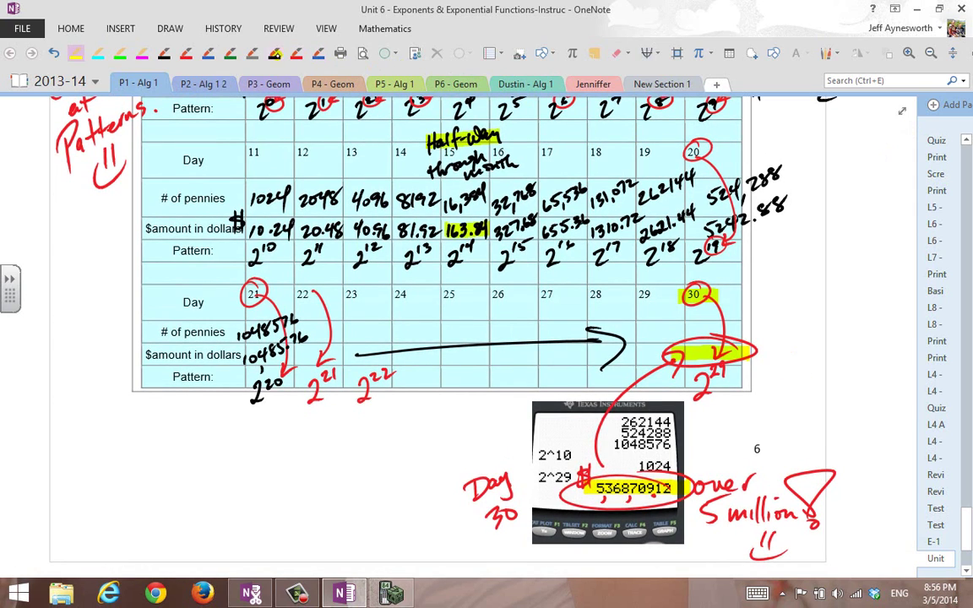
{"action": "left_click", "coordinate": [251, 53]}
{"action": "left_click_drag", "start_coordinate": [228, 467], "coordinate": [239, 492]}
{"action": "mouse_move", "coordinate": [250, 466]}
{"action": "left_mouse_down"}
{"action": "mouse_move", "coordinate": [240, 520]}
{"action": "mouse_move", "coordinate": [272, 479]}
{"action": "left_mouse_up"}
{"action": "left_click_drag", "start_coordinate": [265, 487], "coordinate": [317, 496]}
{"action": "left_click_drag", "start_coordinate": [318, 434], "coordinate": [306, 456]}
{"action": "left_click_drag", "start_coordinate": [306, 436], "coordinate": [321, 457]}
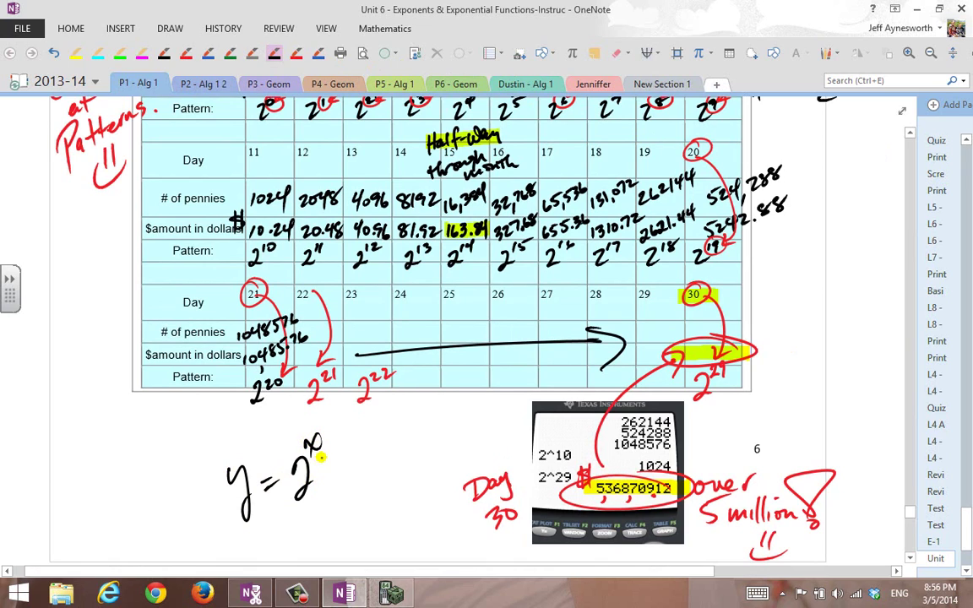
Write 'Growth Exponential!' under the equation.
{"action": "mouse_move", "coordinate": [321, 512]}
{"action": "left_mouse_down"}
{"action": "mouse_move", "coordinate": [309, 530]}
{"action": "mouse_move", "coordinate": [344, 507]}
{"action": "left_mouse_up"}
{"action": "mouse_move", "coordinate": [348, 506]}
{"action": "left_mouse_down"}
{"action": "mouse_move", "coordinate": [377, 493]}
{"action": "mouse_move", "coordinate": [380, 510]}
{"action": "mouse_move", "coordinate": [390, 487]}
{"action": "left_mouse_up"}
{"action": "left_click_drag", "start_coordinate": [391, 471], "coordinate": [405, 500]}
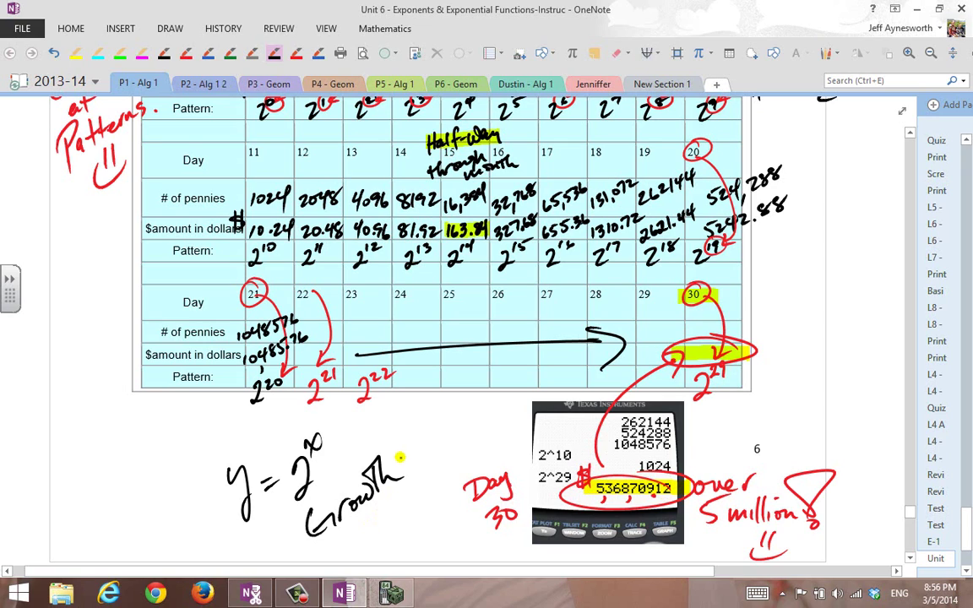
{"action": "mouse_move", "coordinate": [366, 523]}
{"action": "left_mouse_down"}
{"action": "mouse_move", "coordinate": [396, 512]}
{"action": "mouse_move", "coordinate": [467, 450]}
{"action": "mouse_move", "coordinate": [493, 442]}
{"action": "left_mouse_up"}
{"action": "left_click_drag", "start_coordinate": [503, 394], "coordinate": [498, 433]}
{"action": "left_click", "coordinate": [506, 442]}
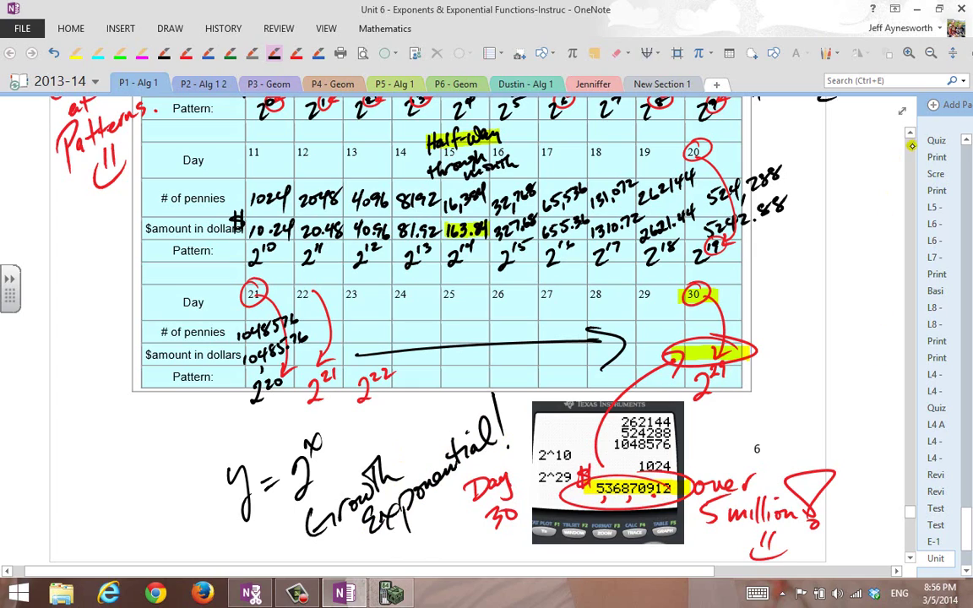
Scroll back up to the Doubling Pennies! problem and genie picture at the page top.
{"action": "scroll", "coordinate": [910, 135], "scroll_direction": "up", "scroll_amount": 2}
{"action": "scroll", "coordinate": [910, 135], "scroll_direction": "up", "scroll_amount": 10}
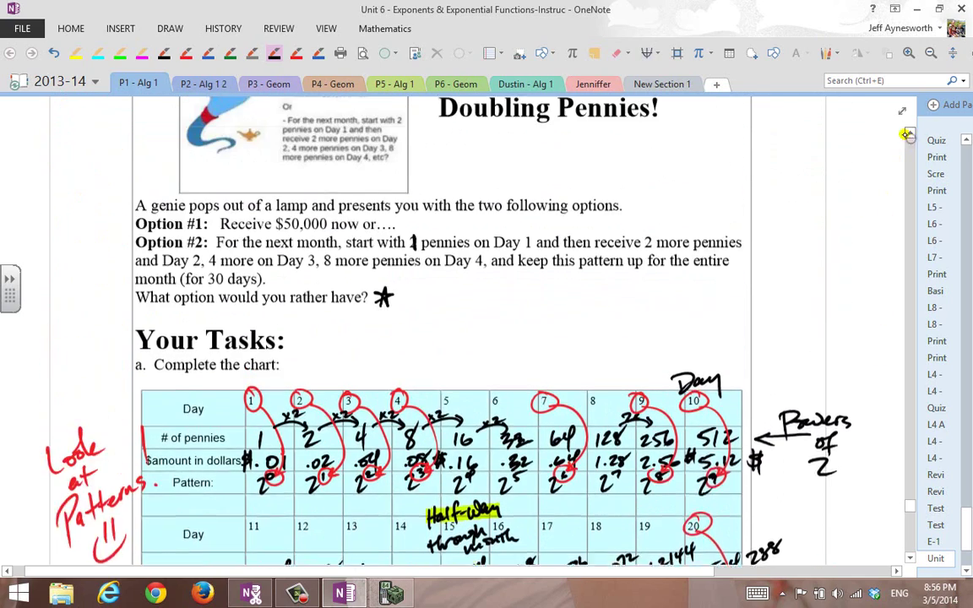
{"action": "scroll", "coordinate": [910, 133], "scroll_direction": "up", "scroll_amount": 1}
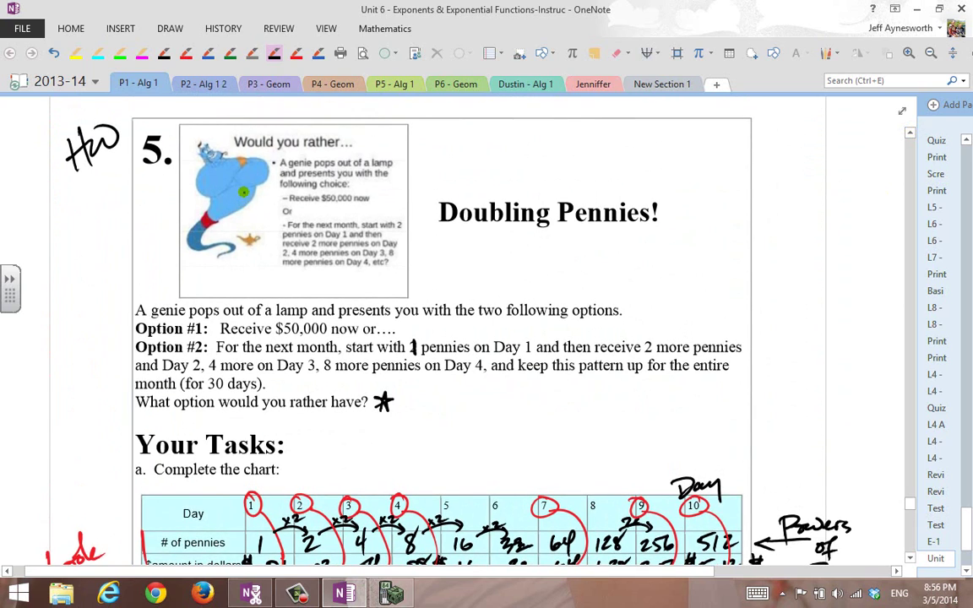